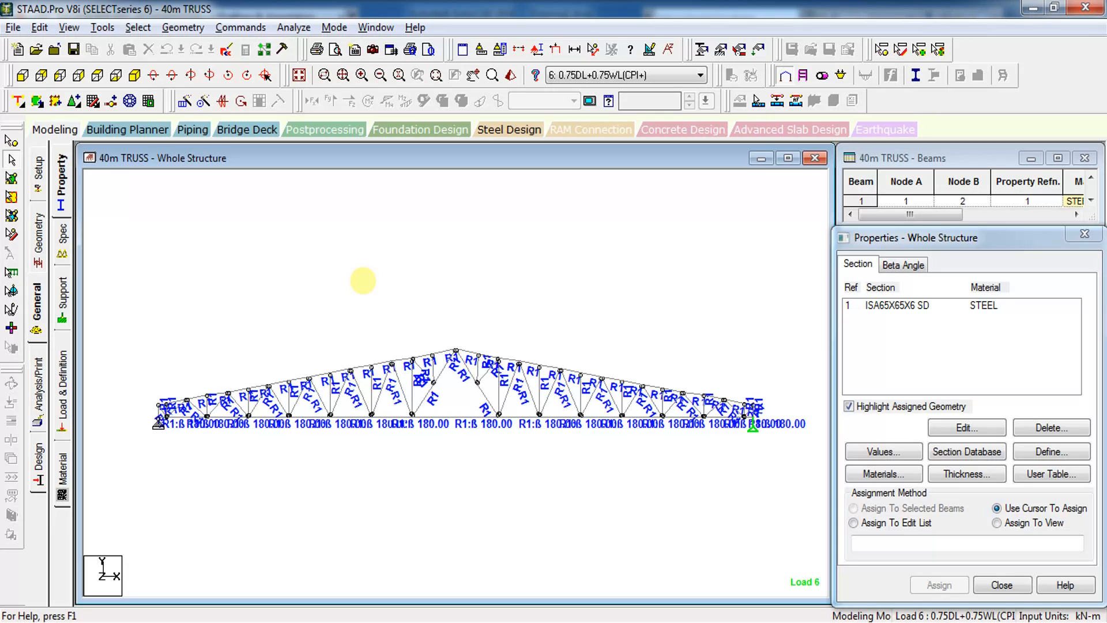
# - Highlight the members assigned the ISA65X65X6 SD section and clear the selection
pyautogui.click(909, 305)
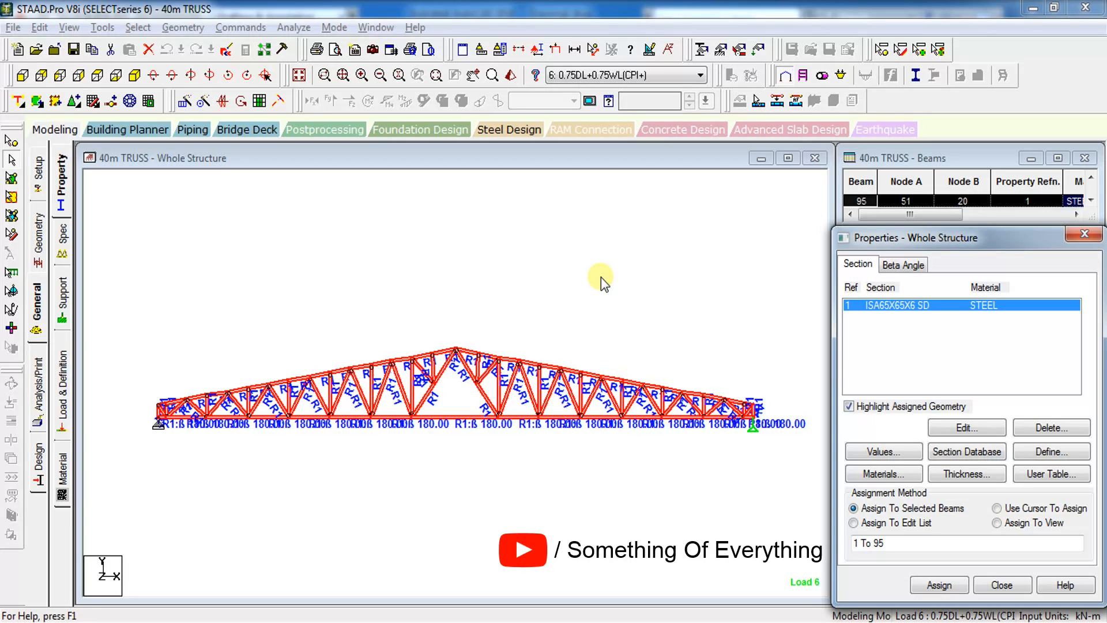
pyautogui.click(385, 247)
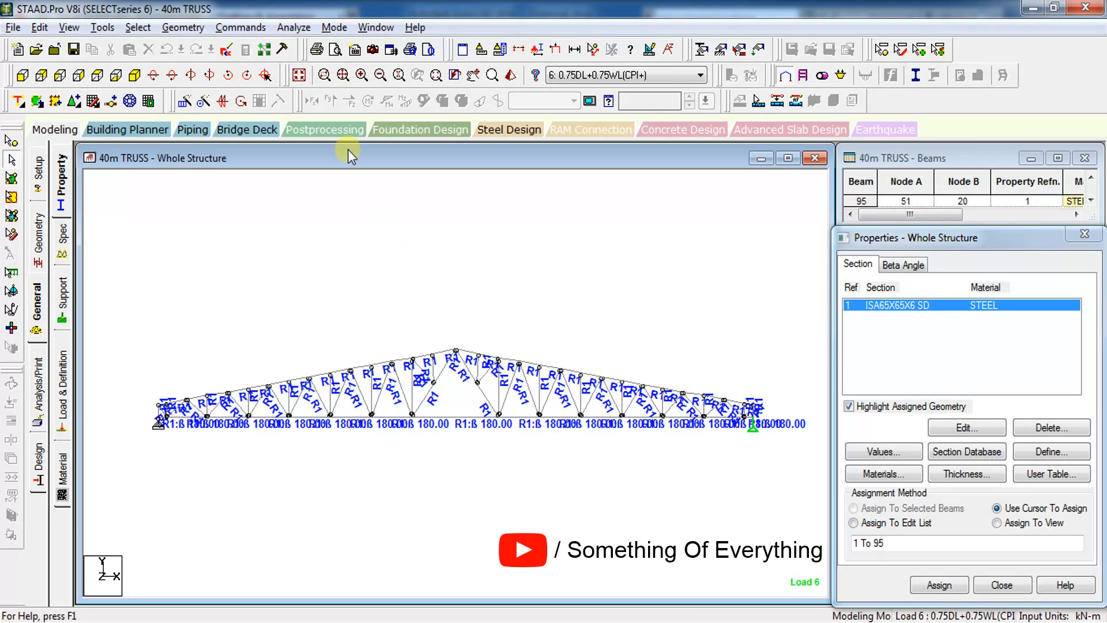
# - Run the analysis of the truss and go to post-processing mode with the selected load cases
pyautogui.click(293, 27)
pyautogui.click(311, 48)
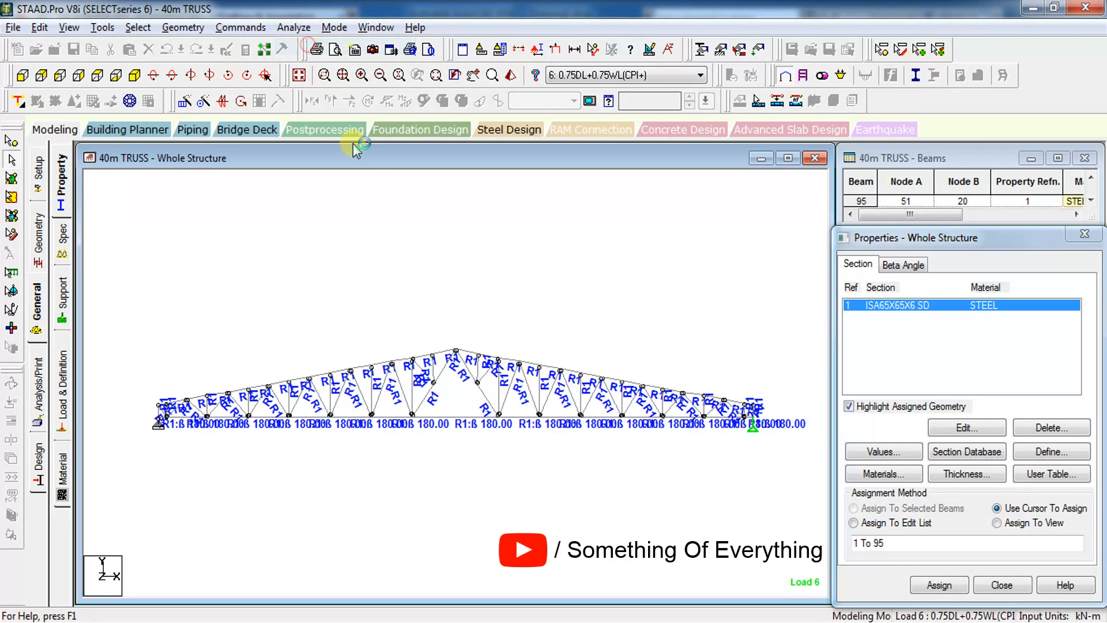
pyautogui.click(253, 480)
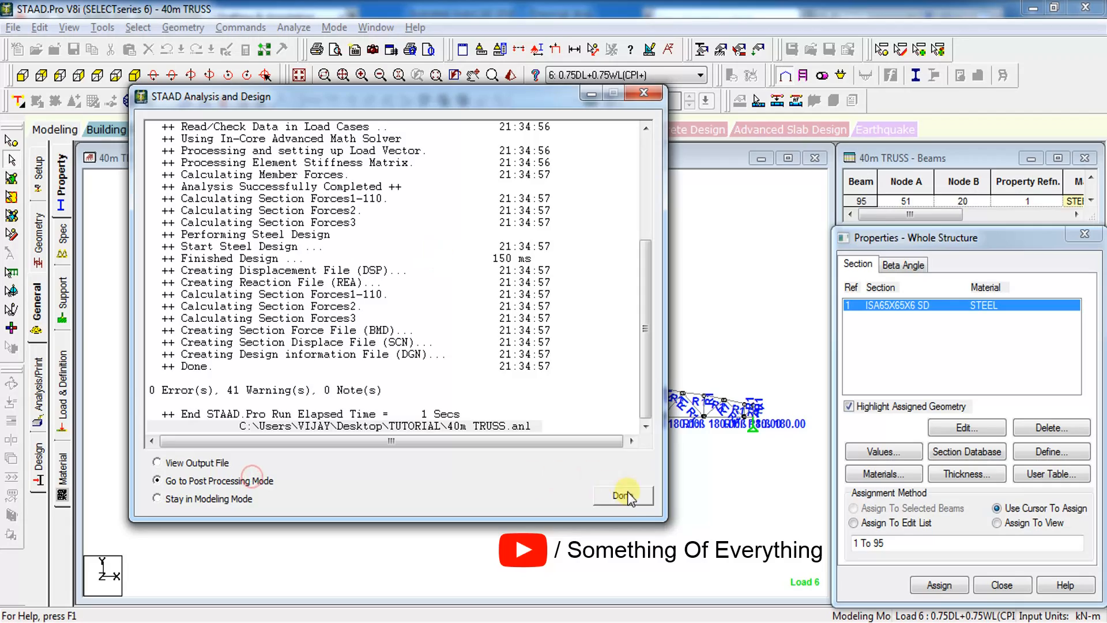
pyautogui.click(626, 498)
pyautogui.click(594, 448)
# - Display the beam unity check ratios in an enlarged view of the whole truss
pyautogui.click(39, 228)
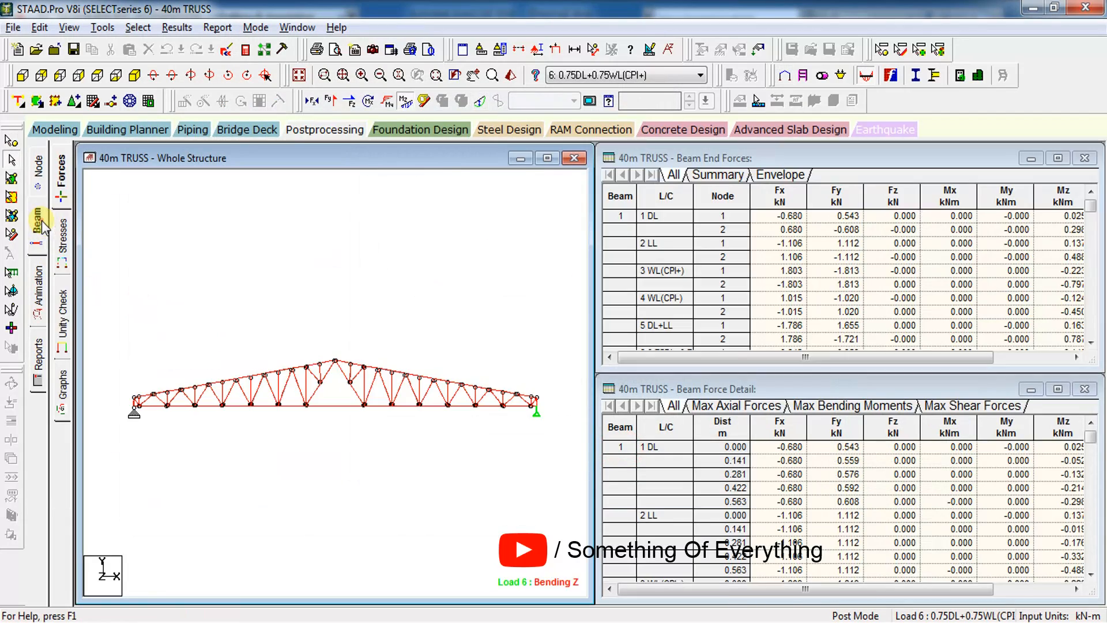
pyautogui.click(61, 312)
pyautogui.click(547, 158)
pyautogui.click(454, 253)
pyautogui.scroll(3, 612, 380)
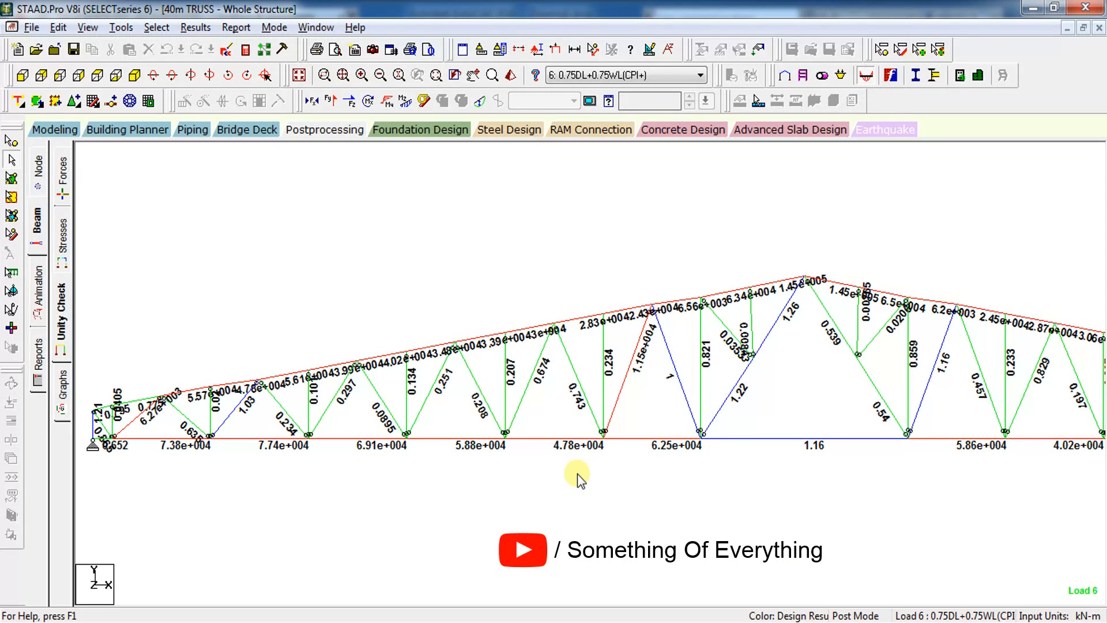
pyautogui.click(617, 396)
pyautogui.click(660, 407)
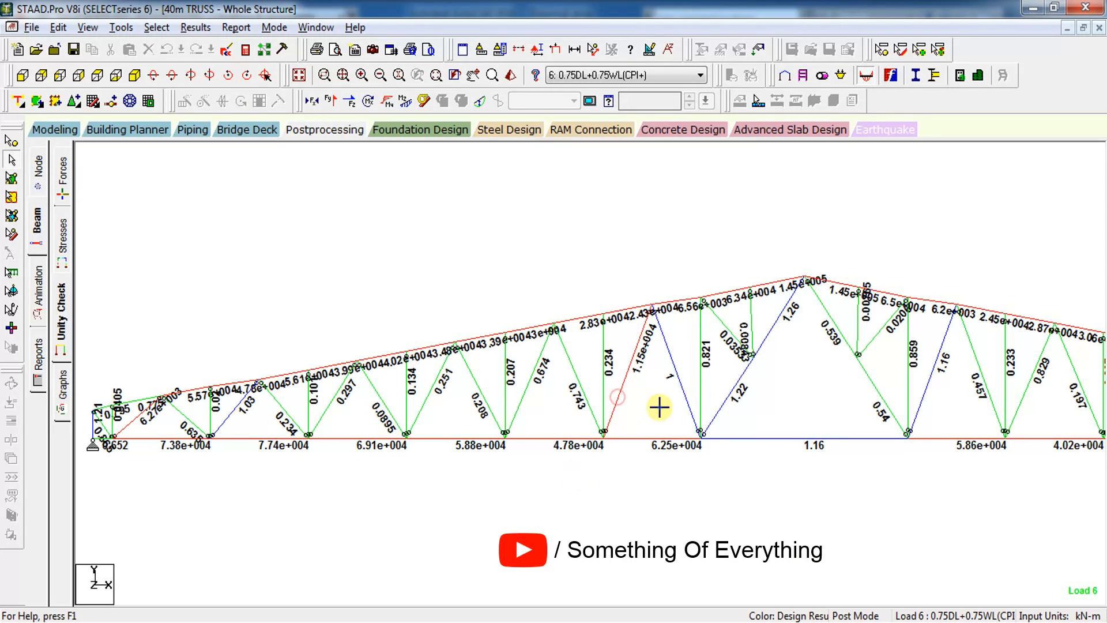
pyautogui.click(463, 286)
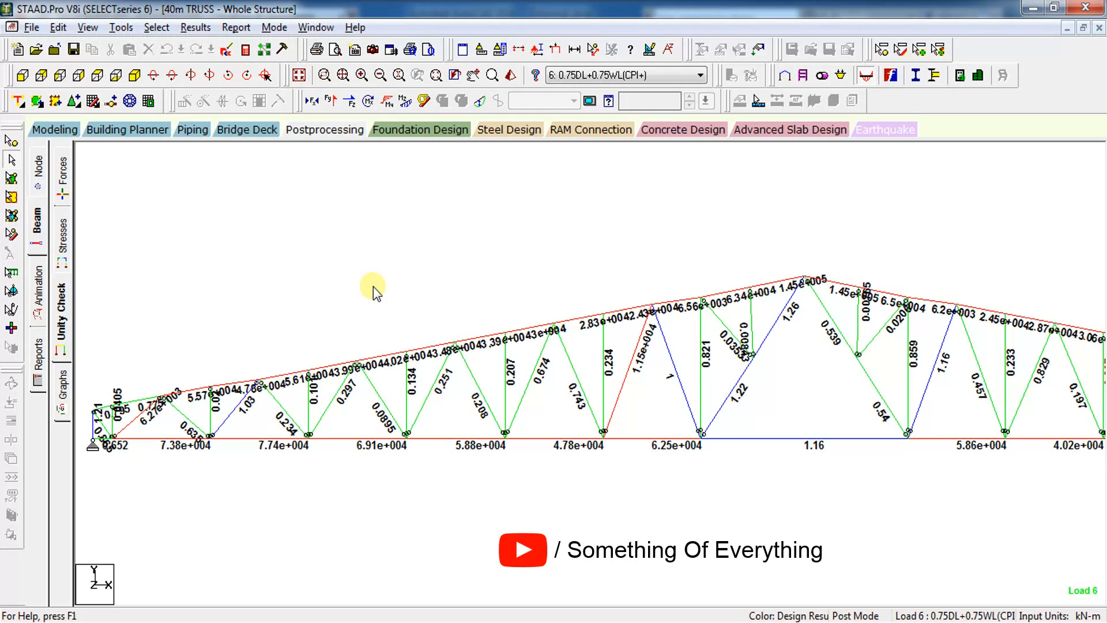
# - Examine the steel design results of the top chord beam beside the ridge, including its critical axial force FX
pyautogui.doubleClick(767, 288)
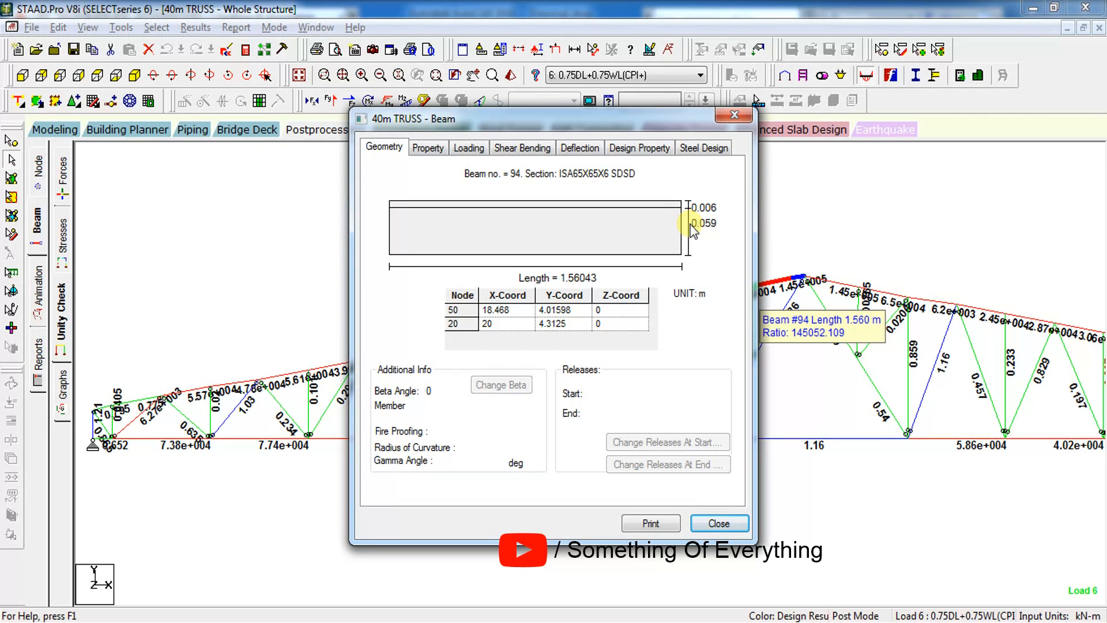
pyautogui.click(704, 148)
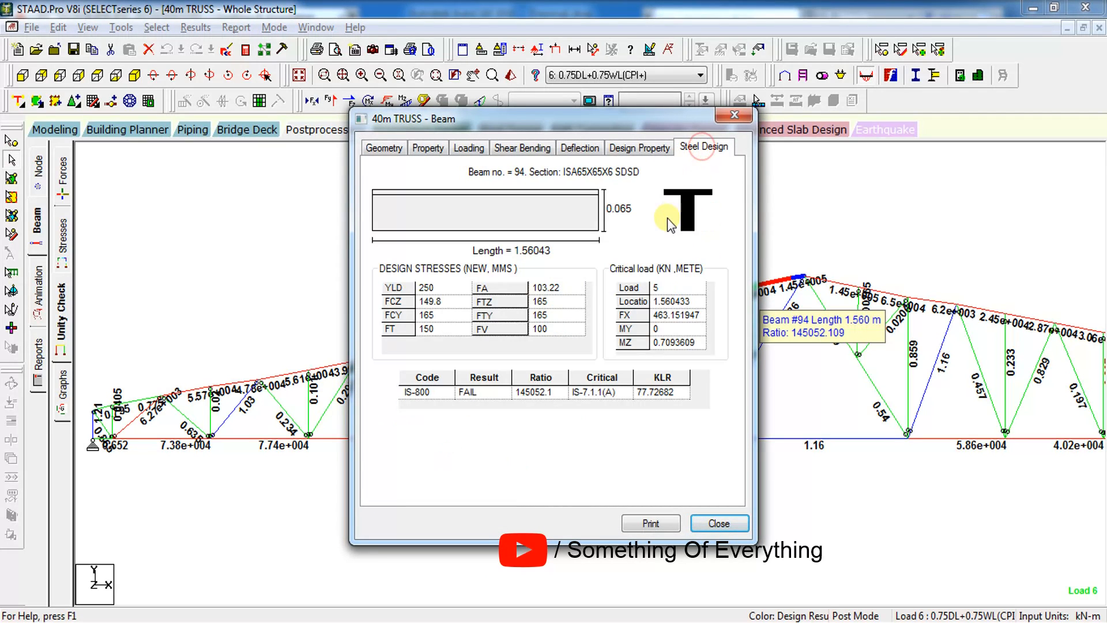
pyautogui.moveTo(680, 315); pyautogui.dragTo(667, 316)
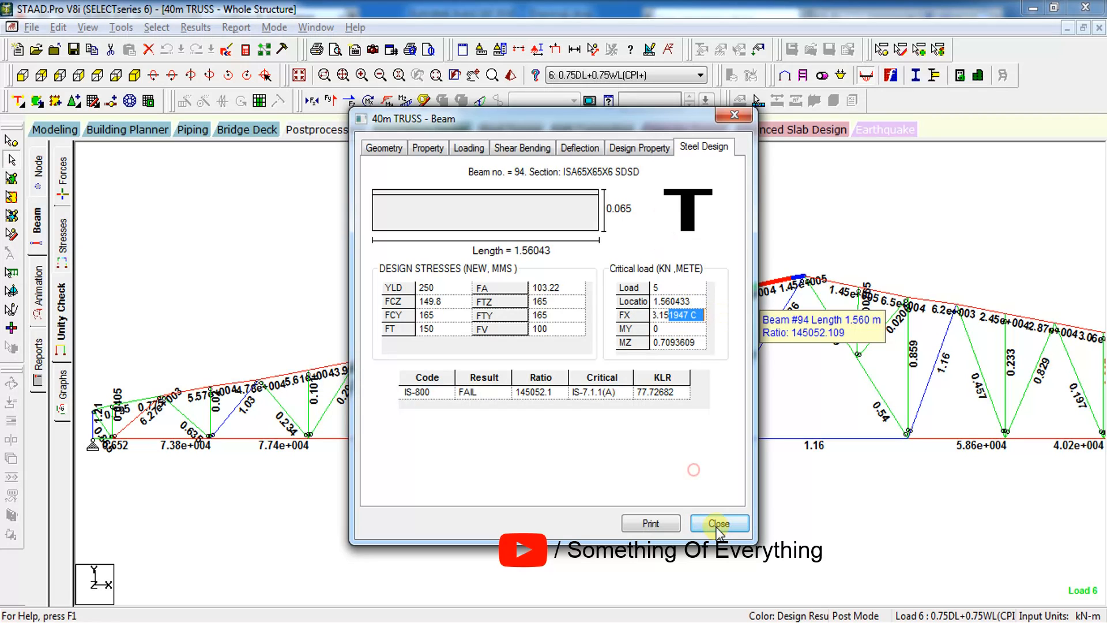
pyautogui.click(717, 523)
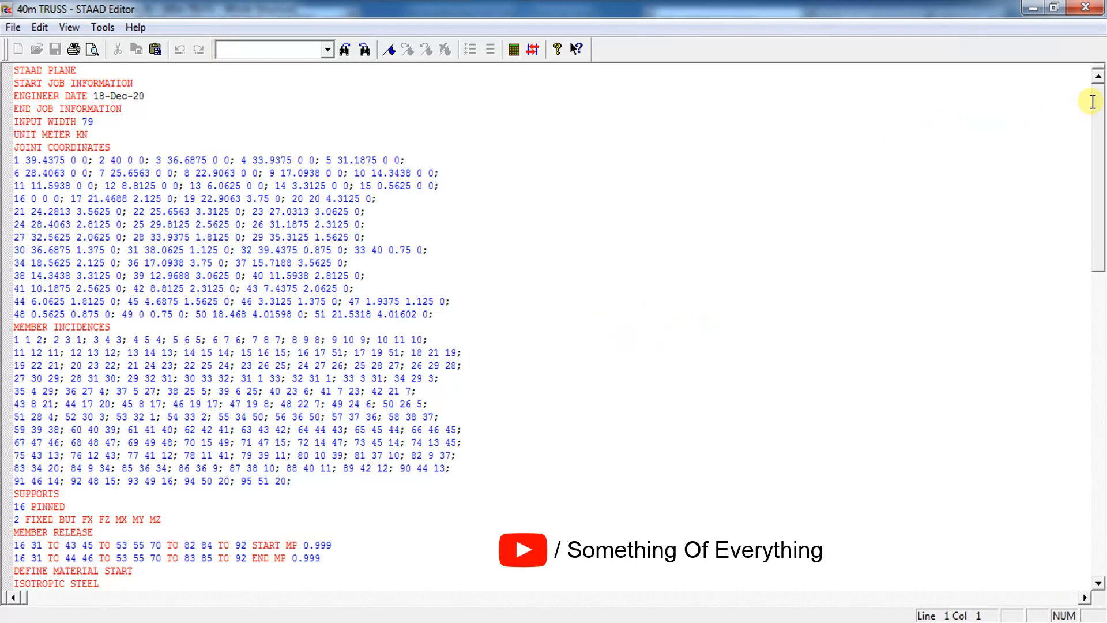
# - Uncomment the SELECT OPTIMIZED and PERFORM ANALYSIS commands in the STAAD input file, and save the changes
pyautogui.moveTo(1094, 103); pyautogui.dragTo(1096, 411)
pyautogui.moveTo(111, 558); pyautogui.dragTo(14, 544)
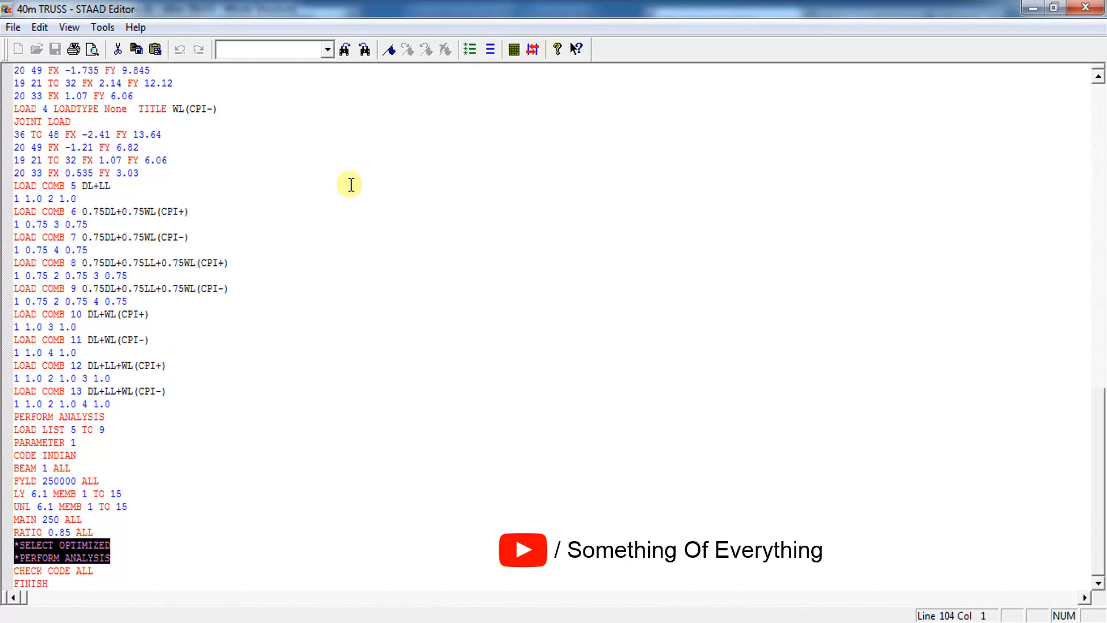
pyautogui.click(490, 50)
pyautogui.click(108, 531)
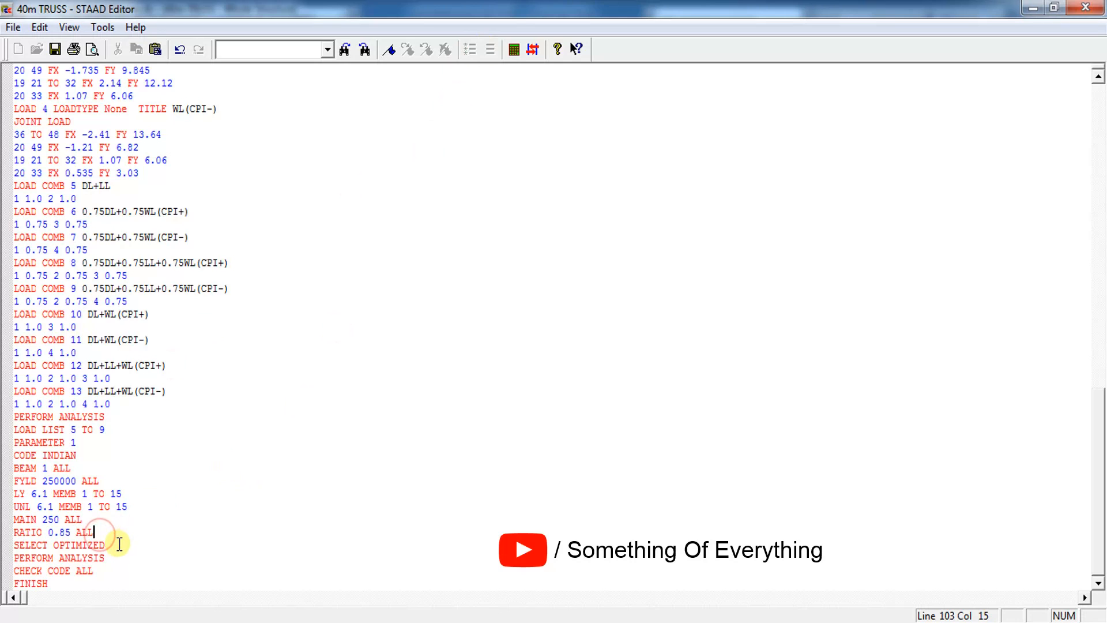
pyautogui.click(1084, 8)
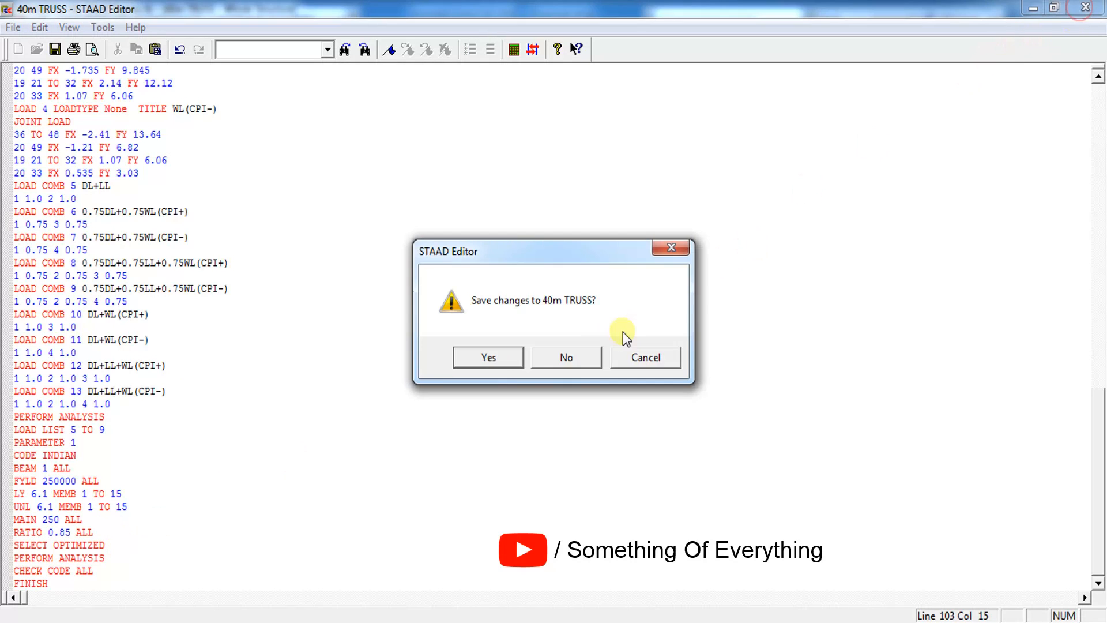
pyautogui.click(487, 358)
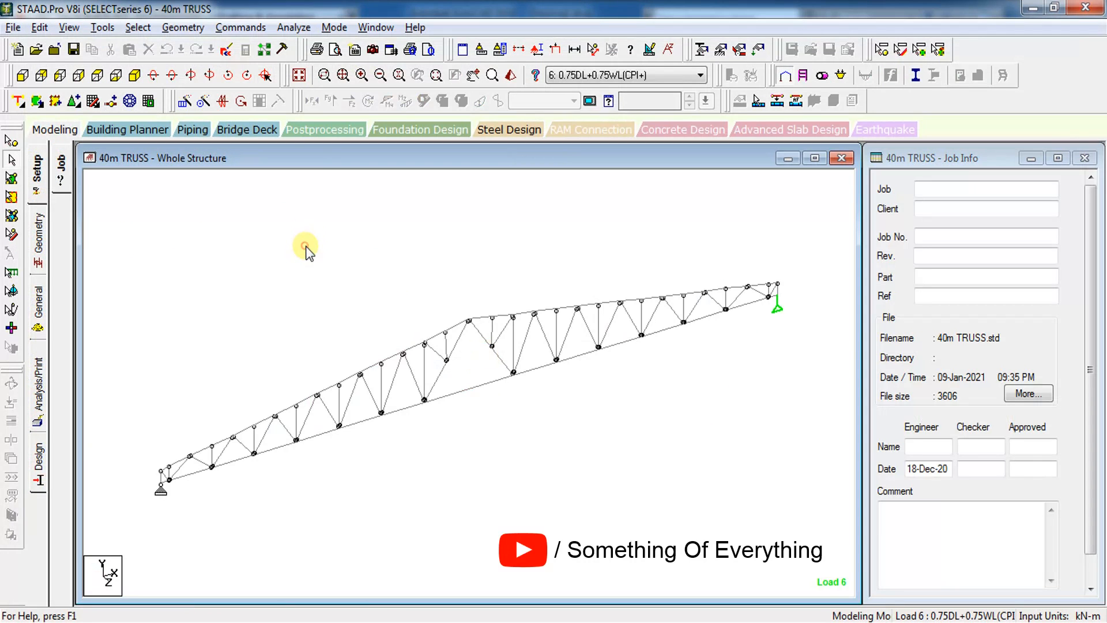
# - Show the members assigned ISA65X65X6 SD on the Property page and set the truss to the front view
pyautogui.click(38, 303)
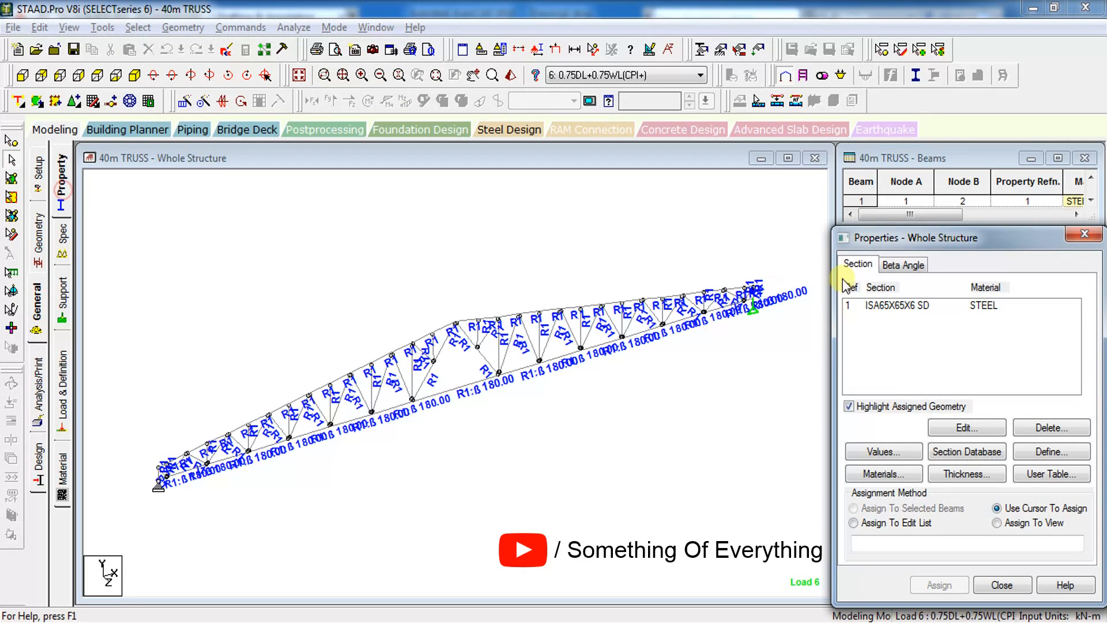
pyautogui.click(891, 305)
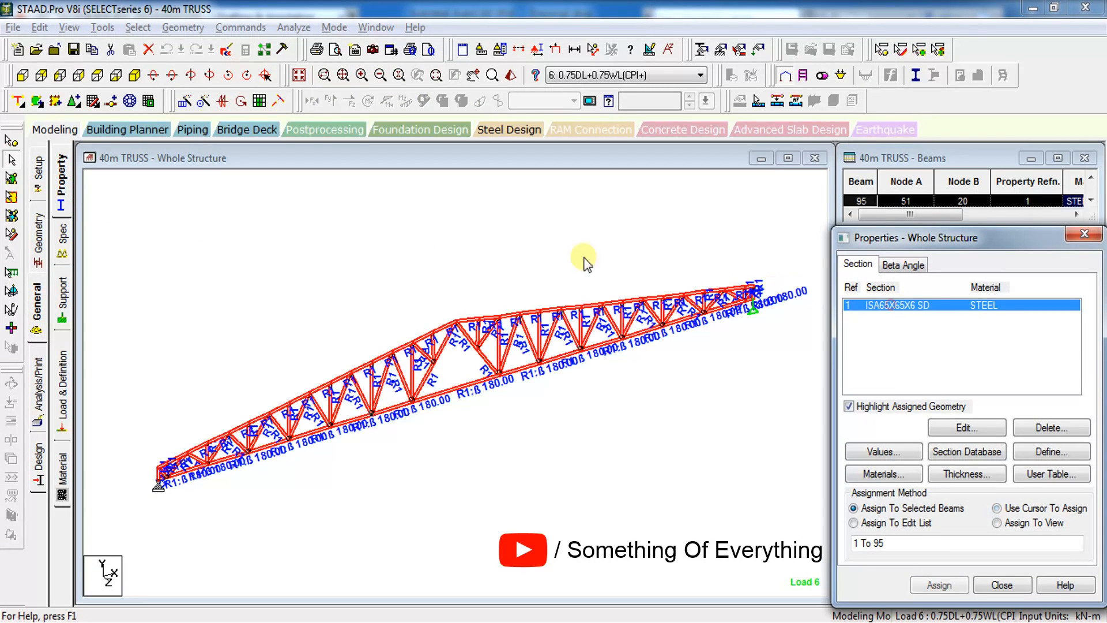
pyautogui.click(23, 75)
pyautogui.click(507, 267)
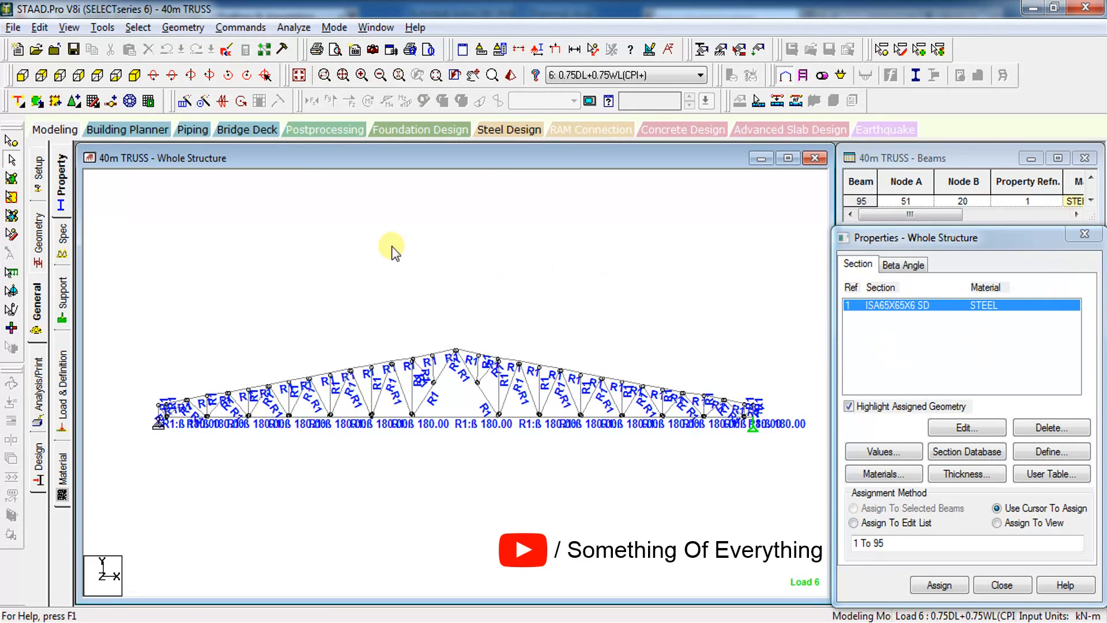
# - Rerun the analysis with section optimization and load its results in post-processing mode
pyautogui.click(294, 27)
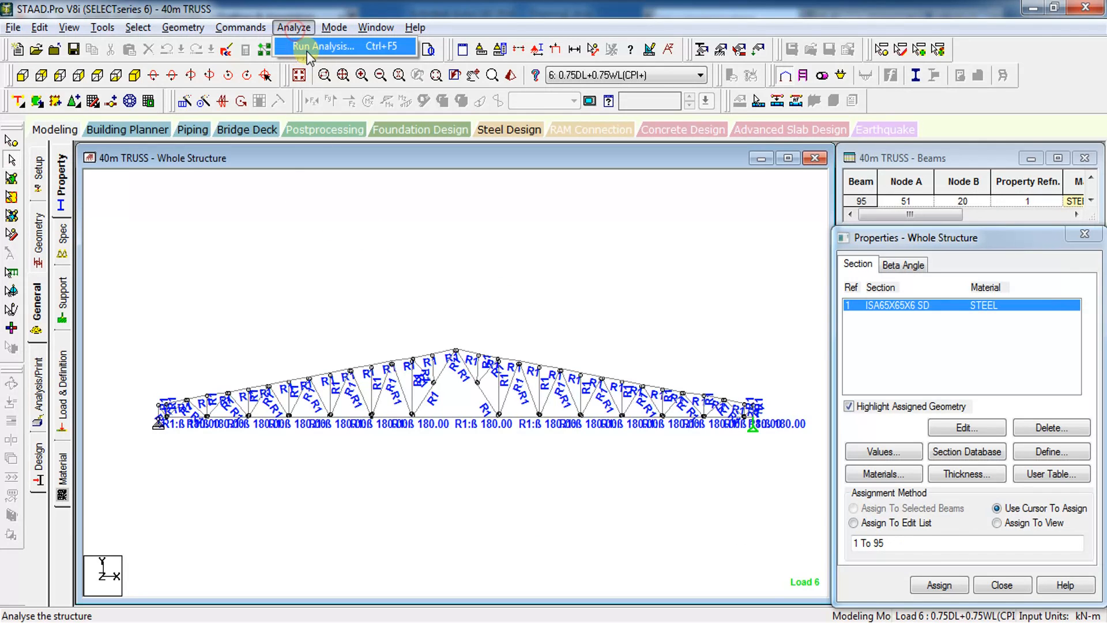
pyautogui.click(308, 47)
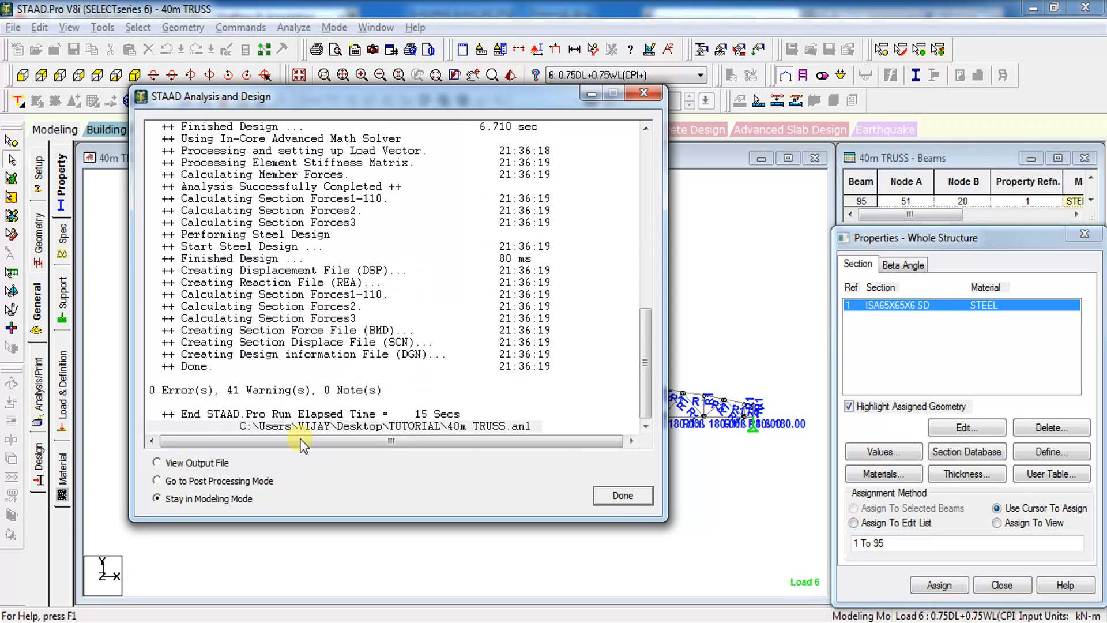
pyautogui.click(620, 496)
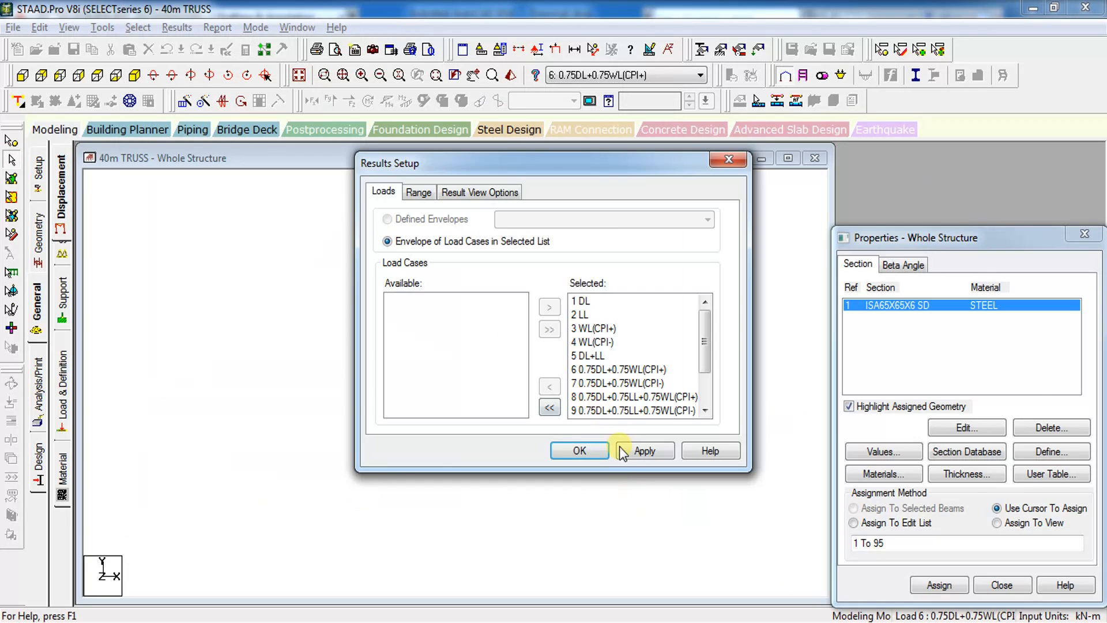
pyautogui.click(589, 454)
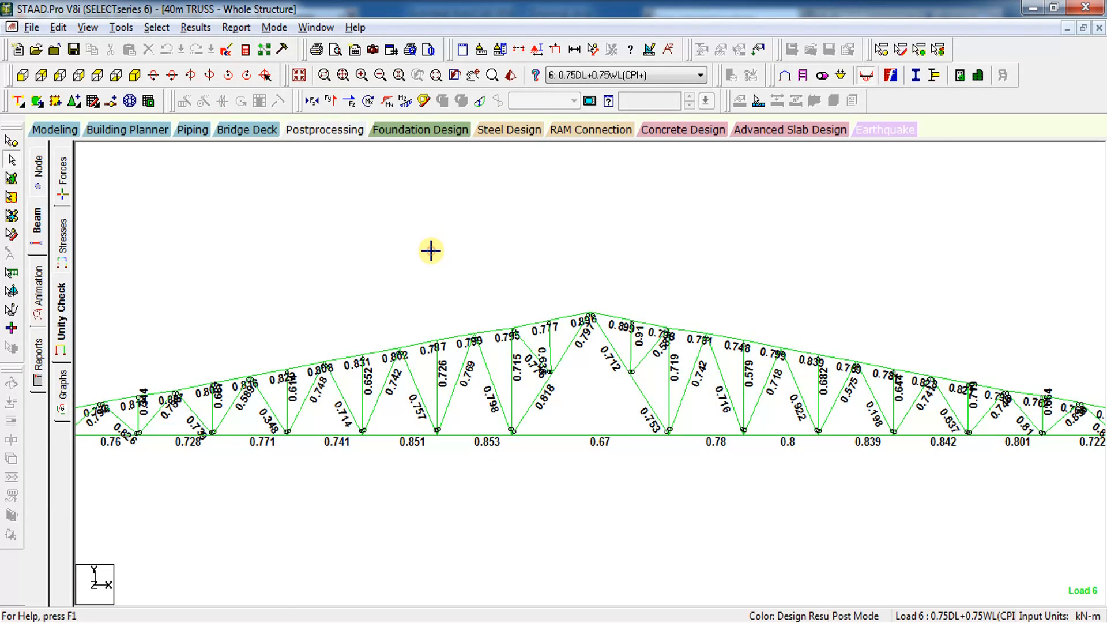
# - Examine the unity check ratios of the members from one support to the other
pyautogui.scroll(2, 433, 252)
pyautogui.scroll(1, 514, 296)
pyautogui.moveTo(416, 283); pyautogui.dragTo(645, 247, button='middle')
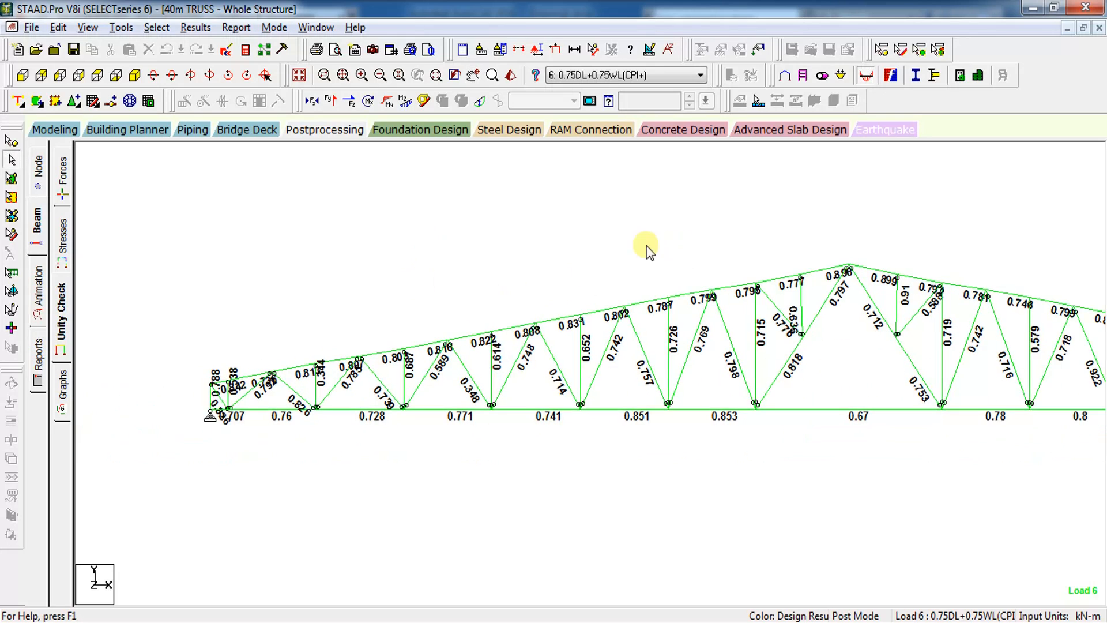
pyautogui.scroll(1, 421, 478)
pyautogui.scroll(1, 594, 455)
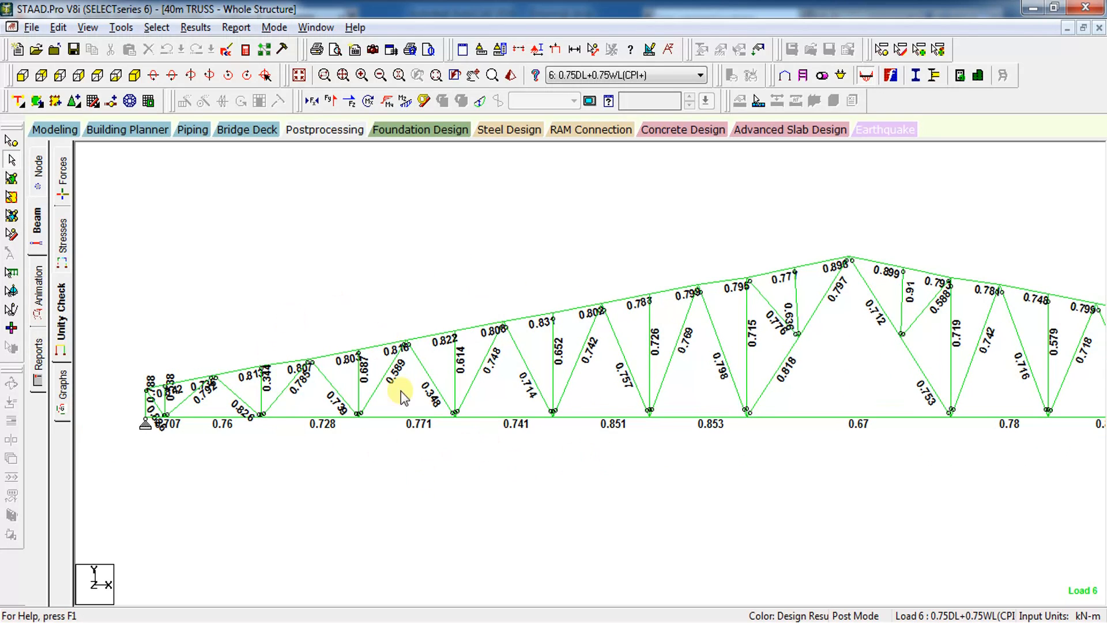
pyautogui.moveTo(1058, 388); pyautogui.dragTo(542, 408, button='middle')
pyautogui.scroll(1, 633, 412)
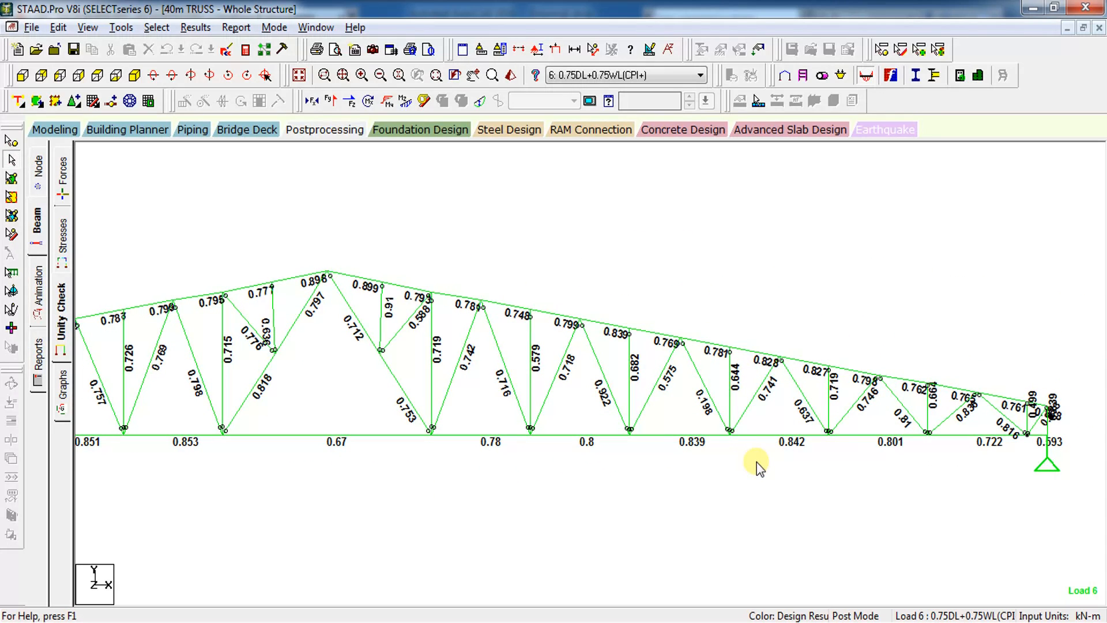
pyautogui.scroll(-4, 142, 274)
pyautogui.moveTo(142, 275); pyautogui.dragTo(371, 278, button='middle')
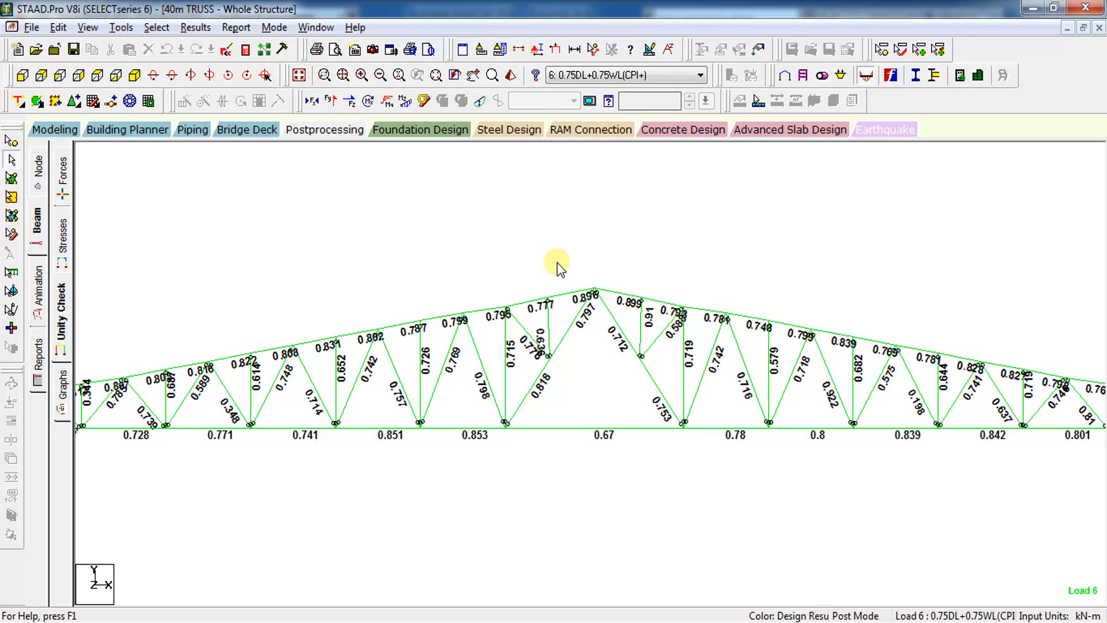
# - Check the optimized section and design ratio of the top chord beam beside the ridge
pyautogui.doubleClick(574, 295)
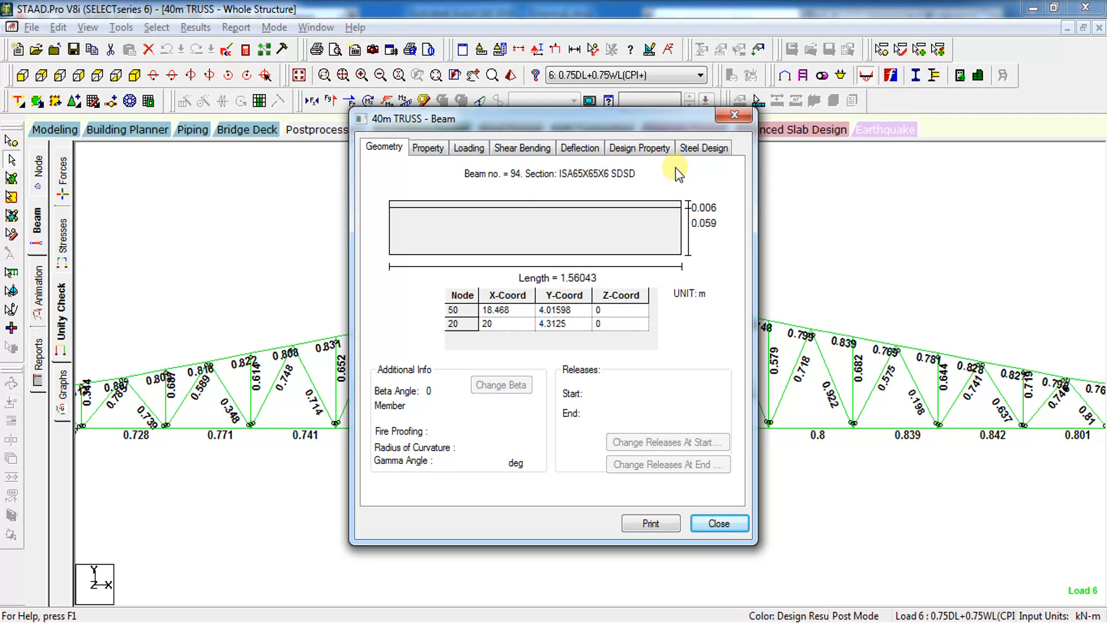
pyautogui.click(701, 148)
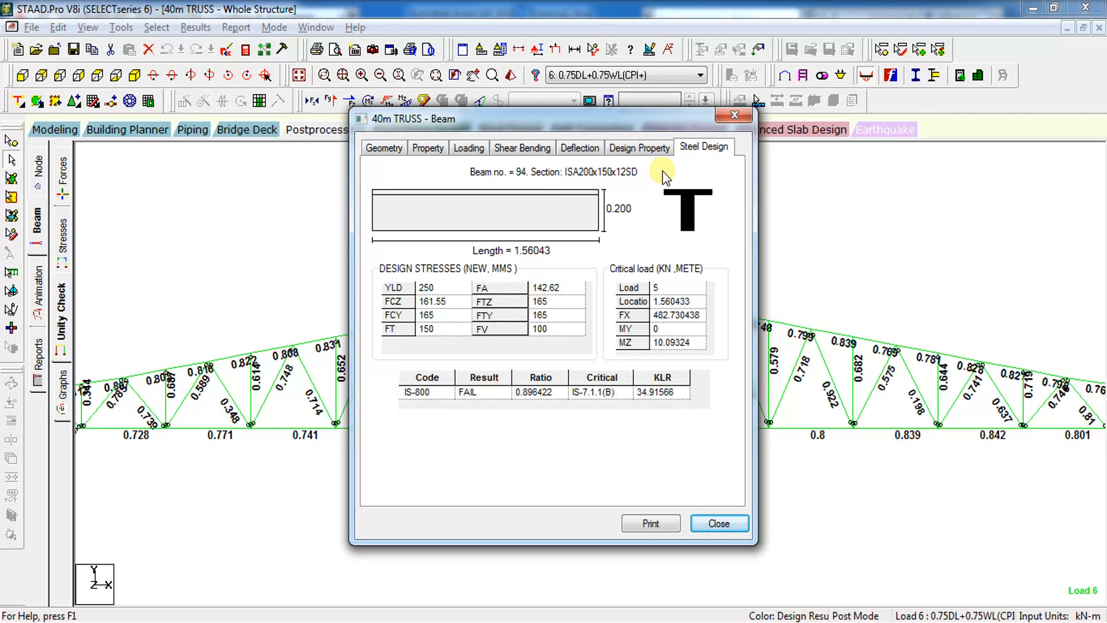
pyautogui.click(734, 114)
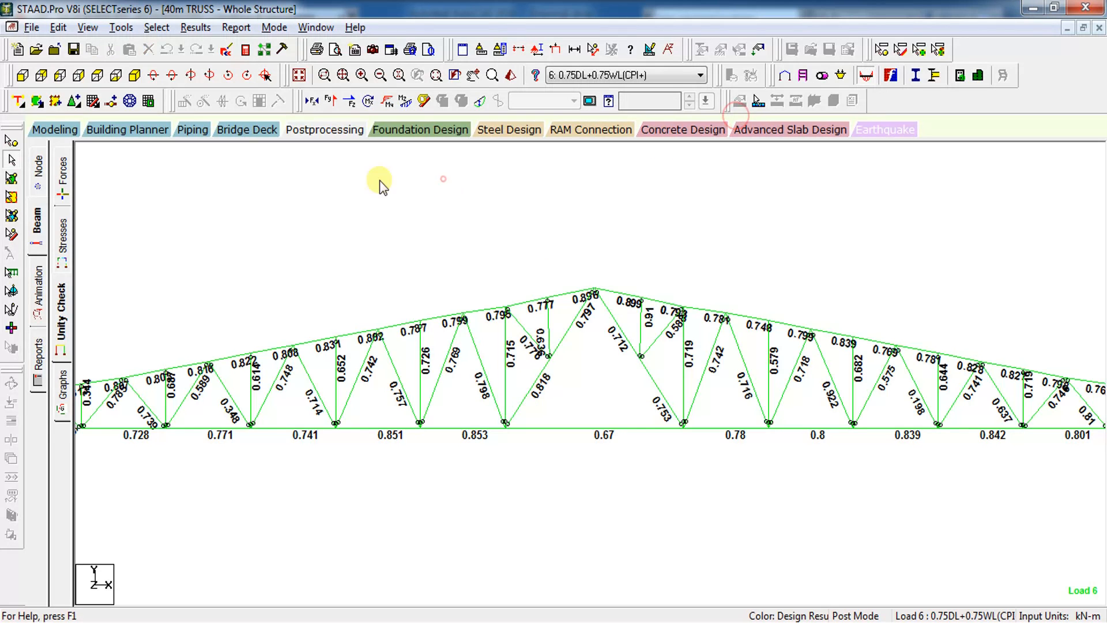
# - Return to modeling mode on the steel design page and check the steel design results of the central bottom chord beam
pyautogui.click(57, 130)
pyautogui.click(38, 457)
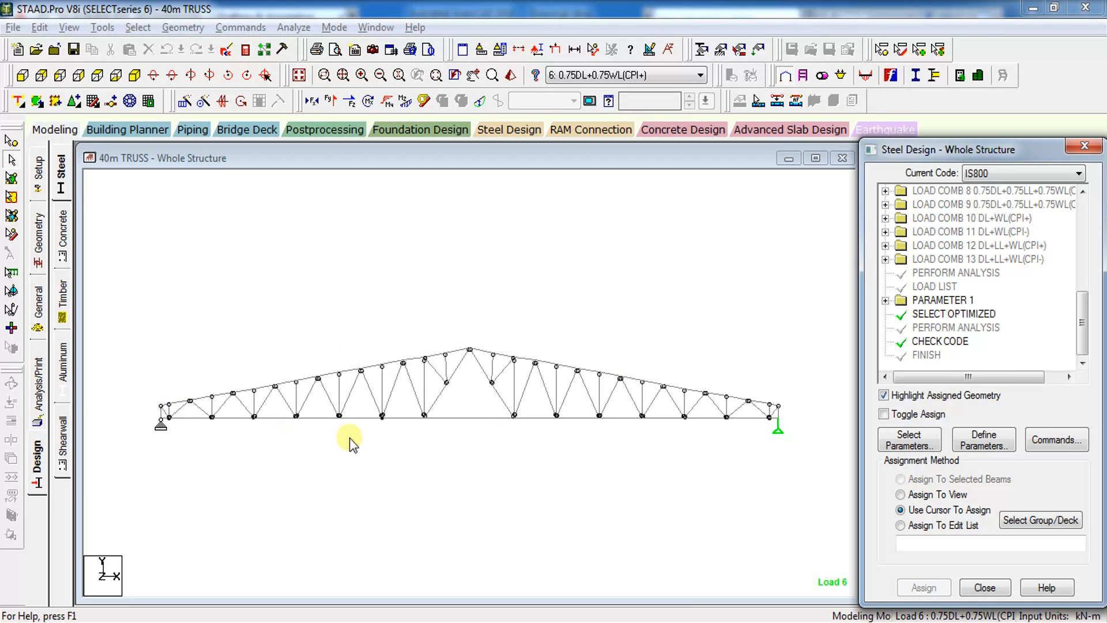
pyautogui.click(463, 420)
pyautogui.doubleClick(465, 419)
pyautogui.click(702, 148)
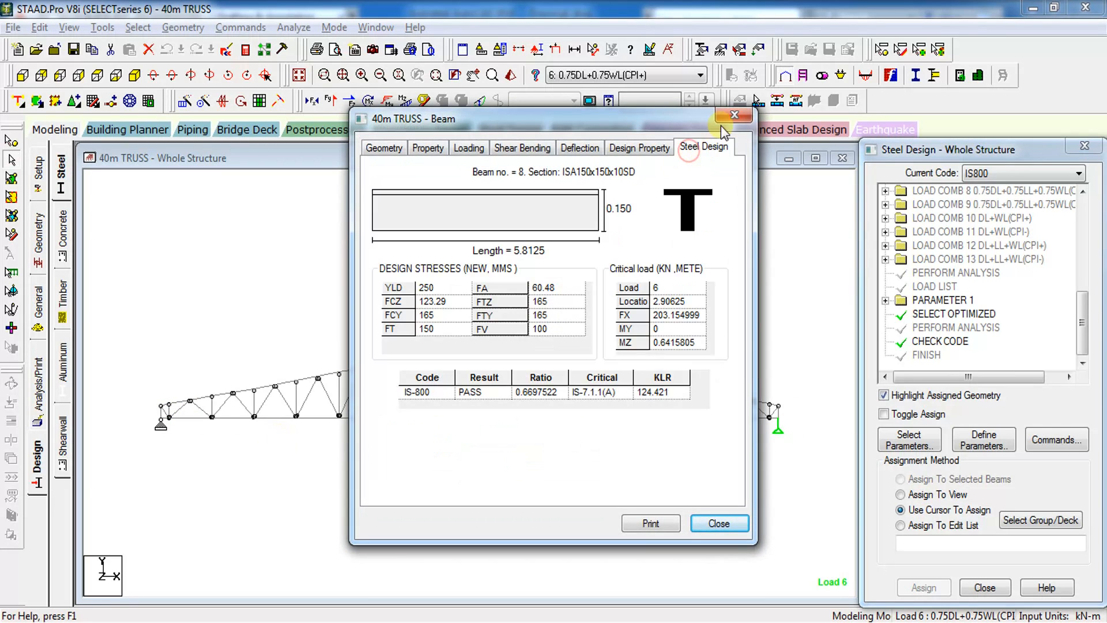
pyautogui.click(731, 118)
# - Compare the steel design results of the central bottom chord beam with those of bottom chord beam 5
pyautogui.doubleClick(482, 416)
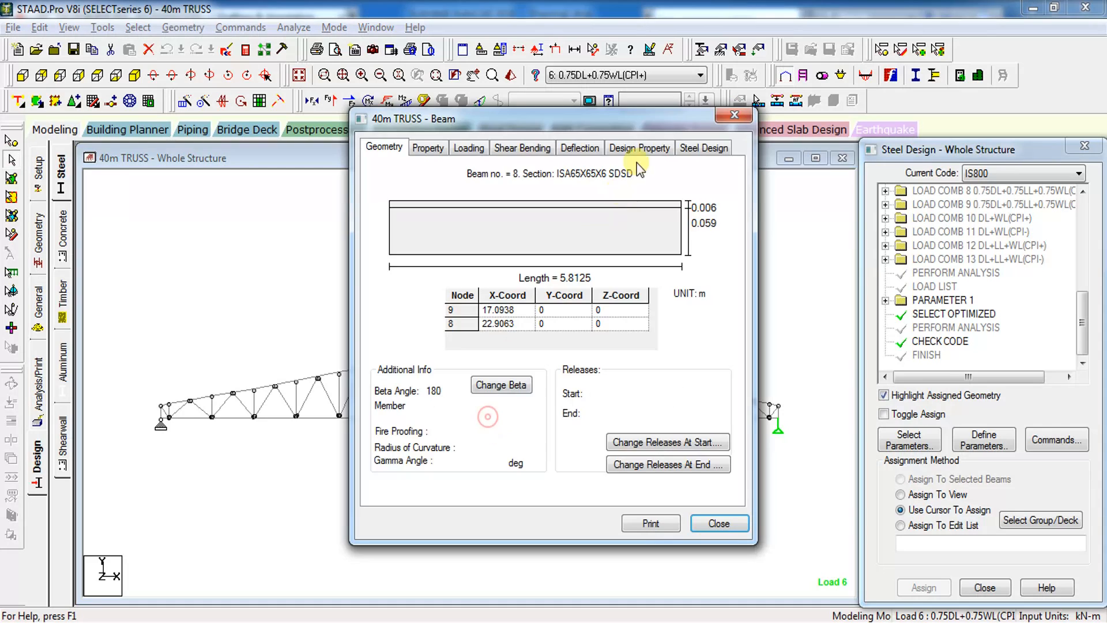
pyautogui.click(698, 147)
pyautogui.moveTo(619, 127); pyautogui.dragTo(968, 122)
pyautogui.click(620, 417)
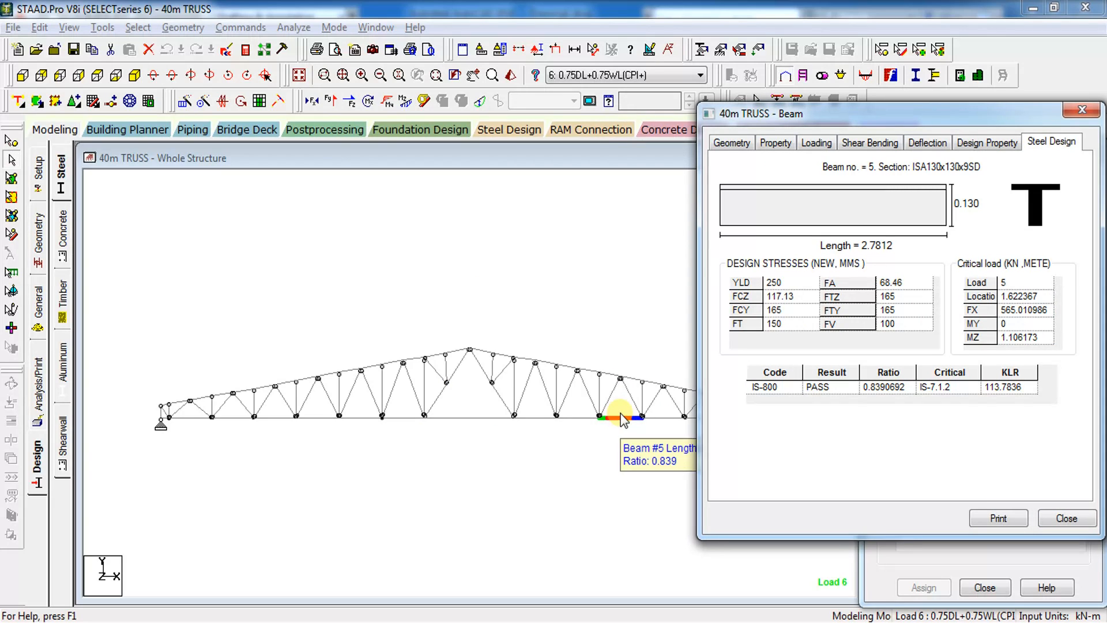
pyautogui.click(1066, 520)
pyautogui.moveTo(142, 414); pyautogui.dragTo(804, 445)
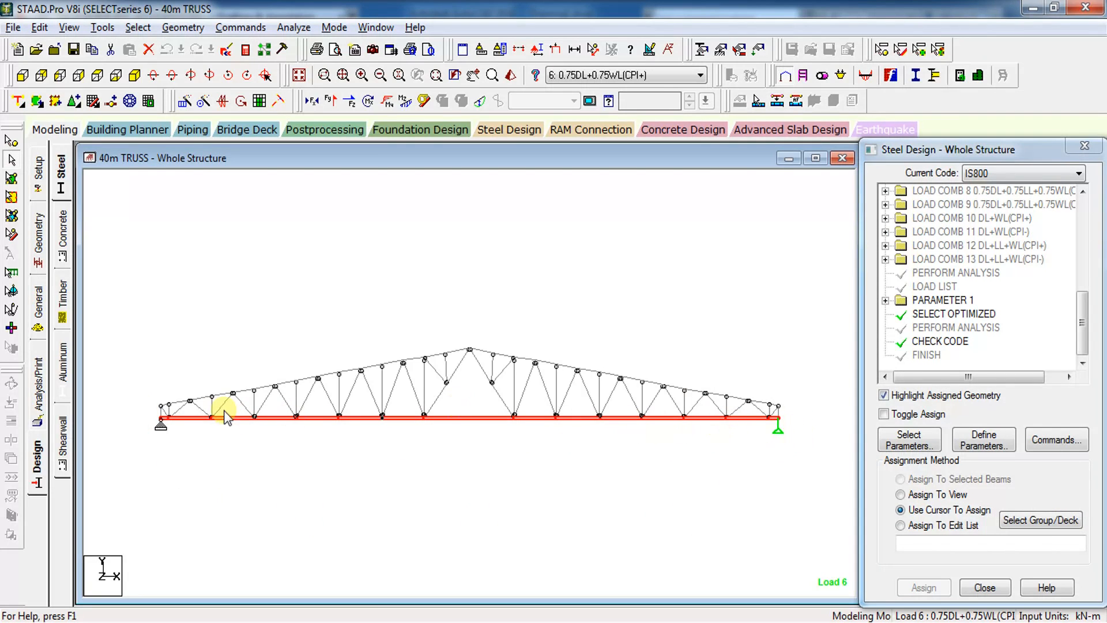
pyautogui.click(244, 391)
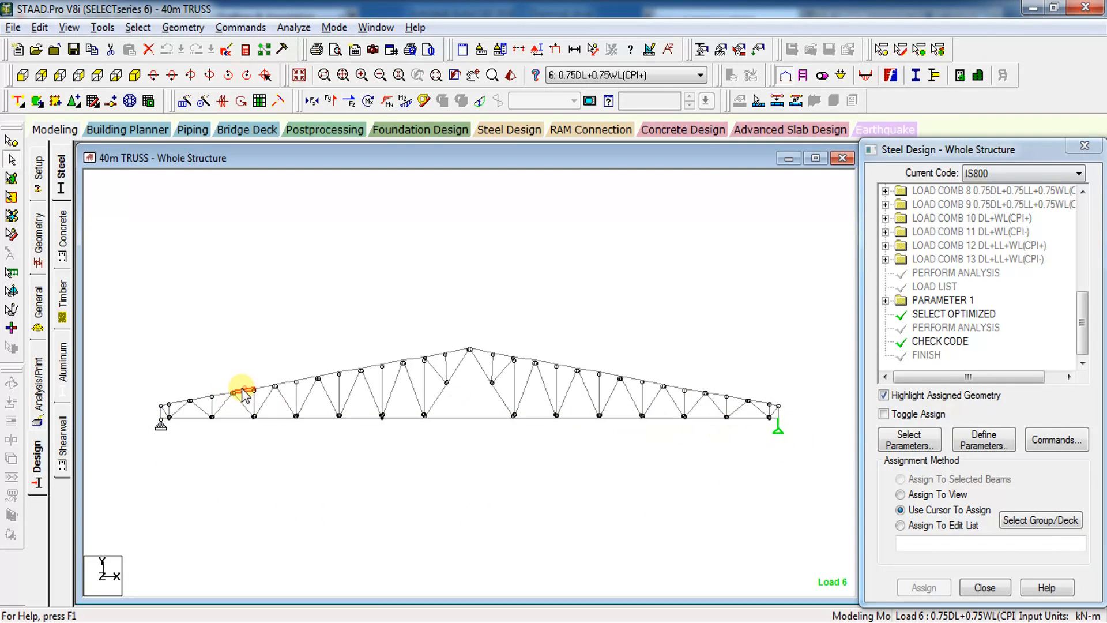
pyautogui.click(682, 326)
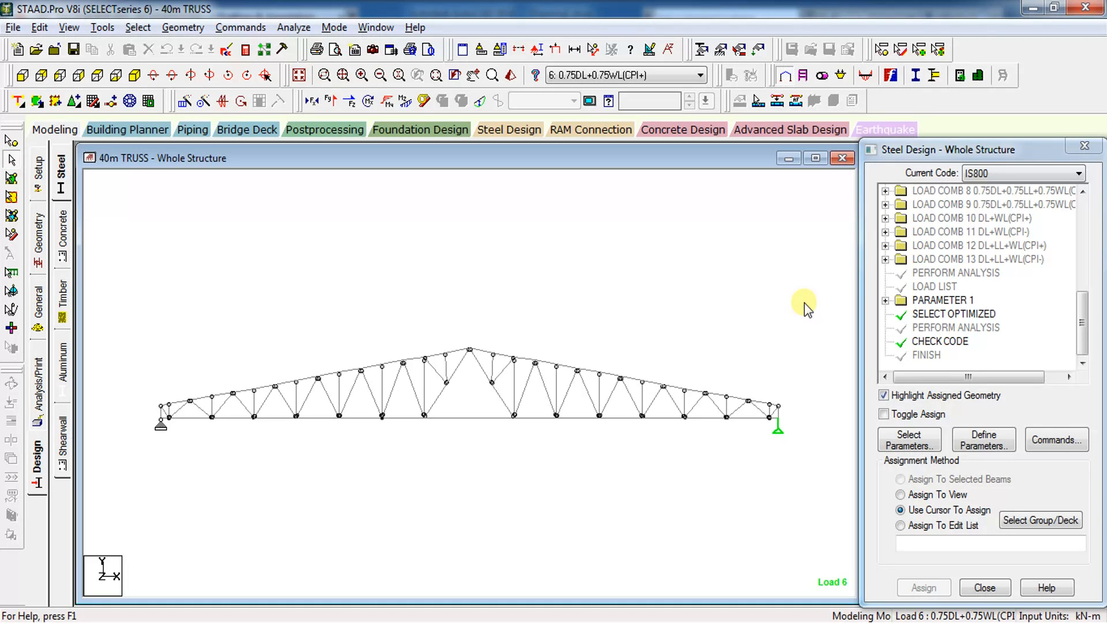
# - Expand PARAMETER 1 in the command list and select the RATIO 0.85 entry as the insertion point for new commands
pyautogui.click(885, 300)
pyautogui.scroll(-2, 963, 323)
pyautogui.click(965, 326)
pyautogui.click(963, 315)
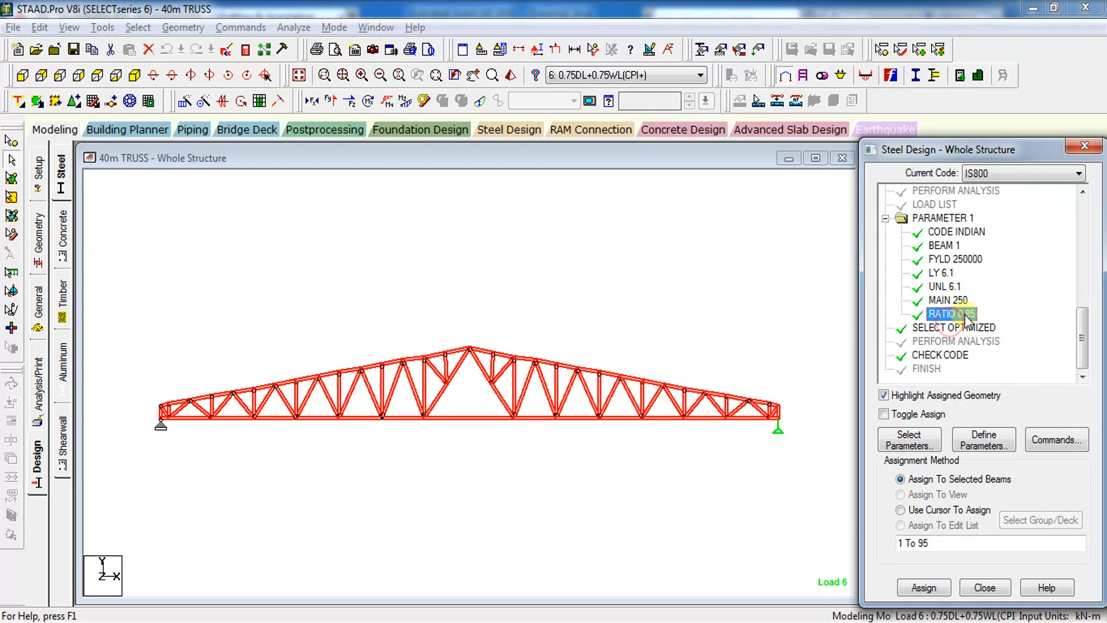
pyautogui.click(984, 441)
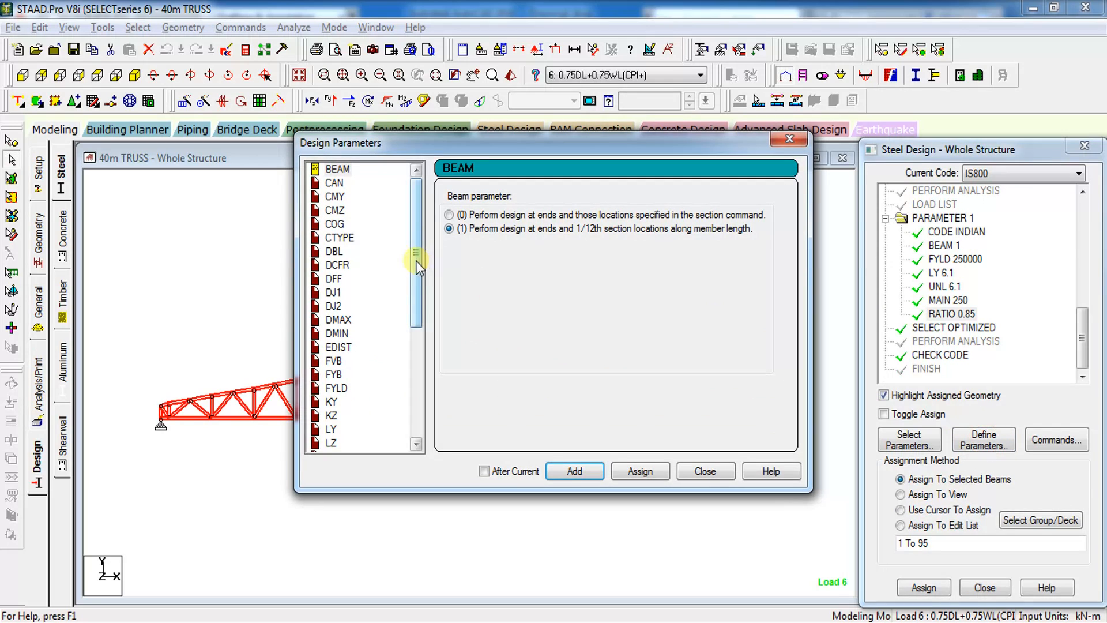
pyautogui.moveTo(424, 277); pyautogui.dragTo(415, 349)
pyautogui.click(701, 471)
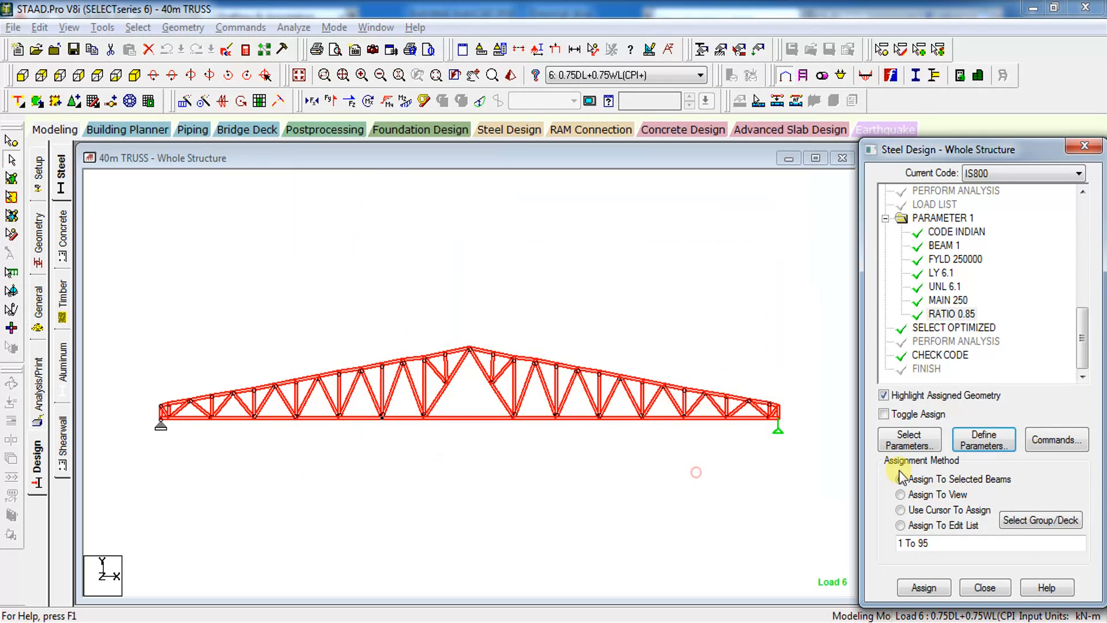
# - Add a FIXED GROUP design command after the current RATIO 0.85 entry
pyautogui.click(1067, 445)
pyautogui.click(707, 263)
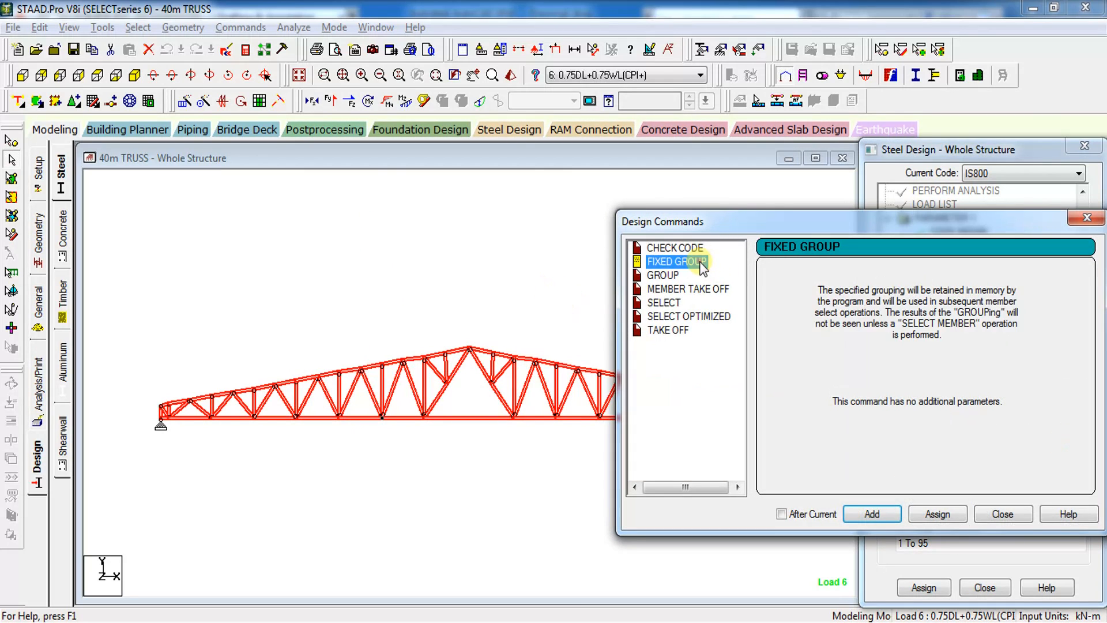
pyautogui.click(782, 514)
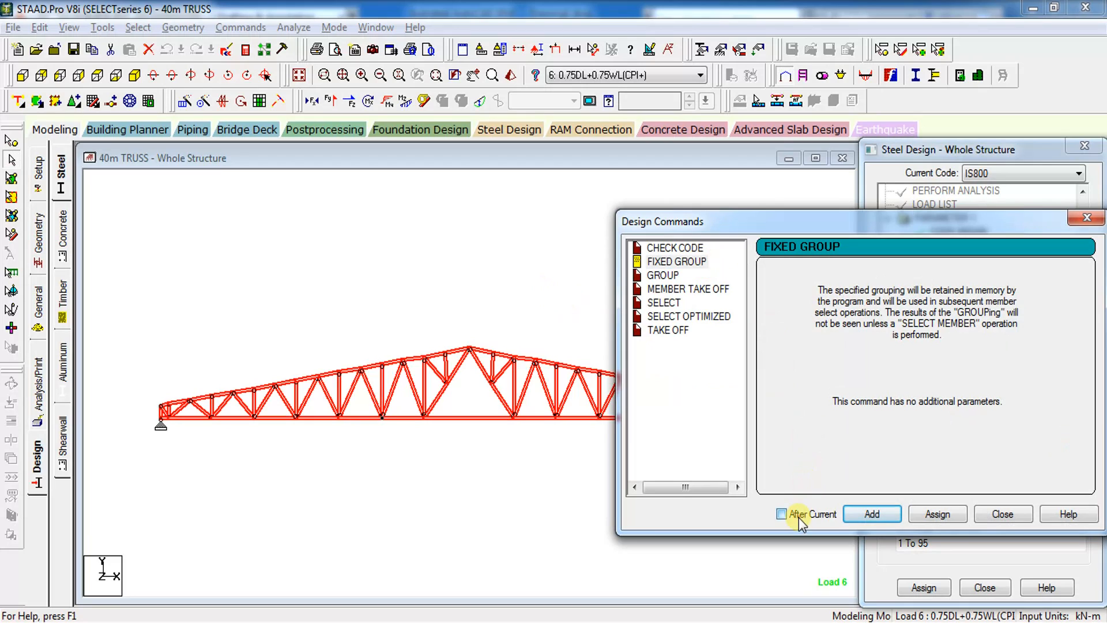
pyautogui.click(881, 513)
# - Add two GROUP design commands with property specification Sz after the current entry
pyautogui.click(663, 275)
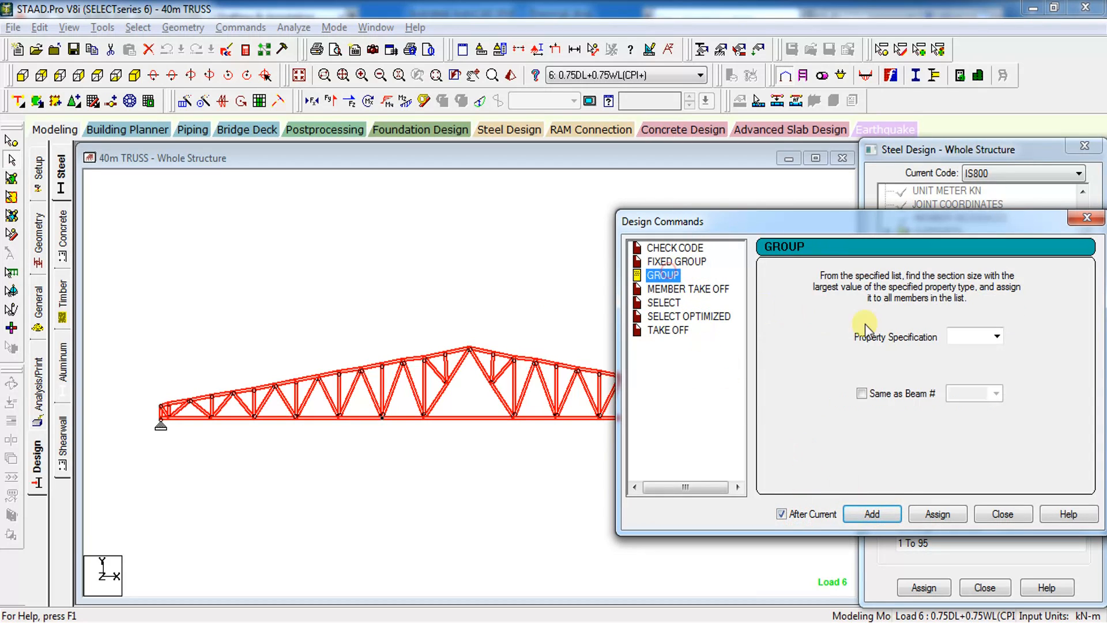
pyautogui.click(997, 340)
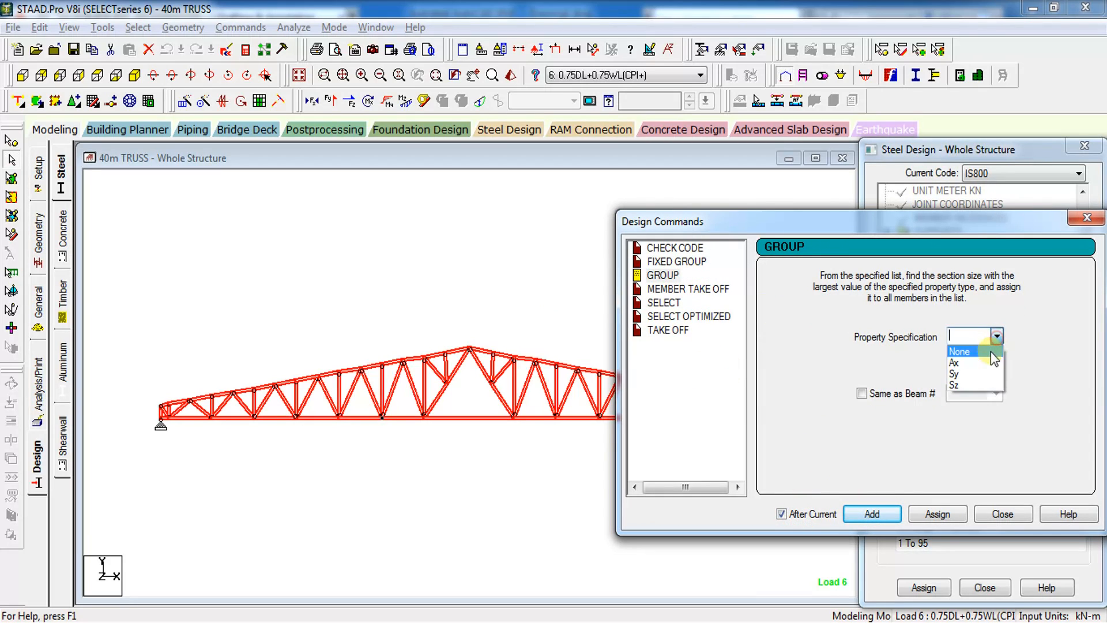
pyautogui.click(977, 385)
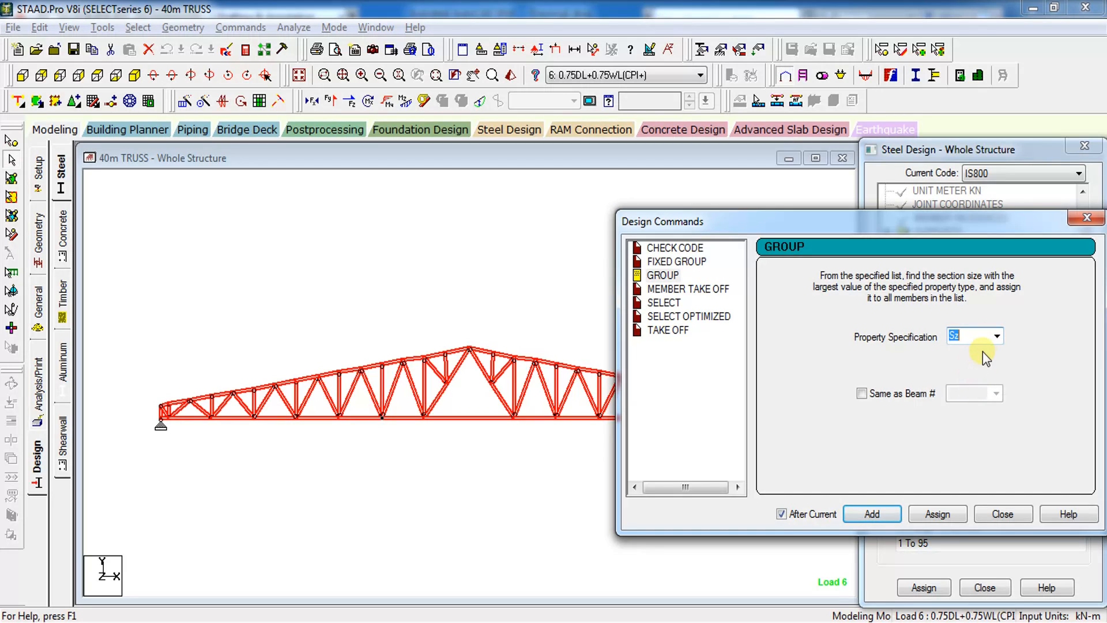
pyautogui.click(881, 513)
# - Assign the second GROUP SZ command to all bottom chord members, beams 1 to 15
pyautogui.moveTo(1076, 244); pyautogui.dragTo(1082, 331)
pyautogui.click(952, 272)
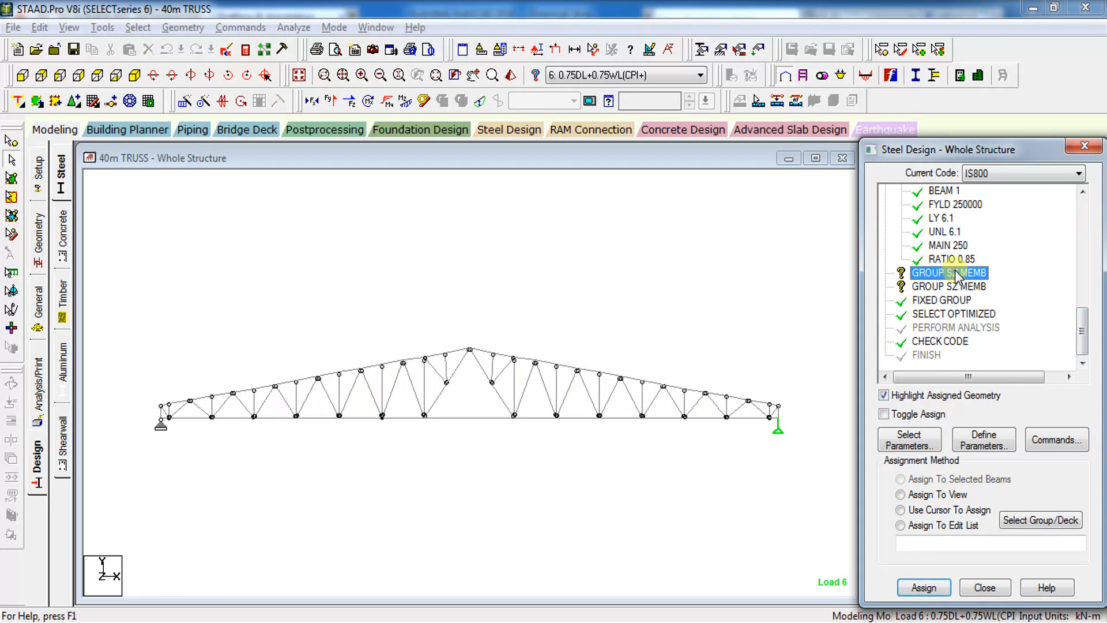
pyautogui.click(959, 286)
pyautogui.scroll(1, 958, 294)
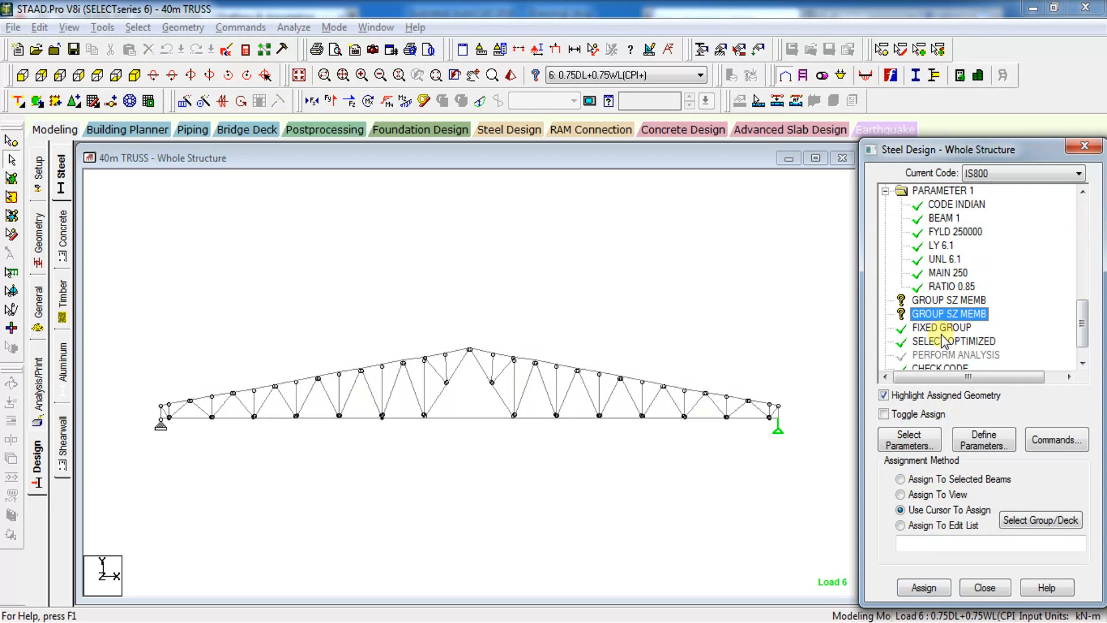
pyautogui.click(943, 327)
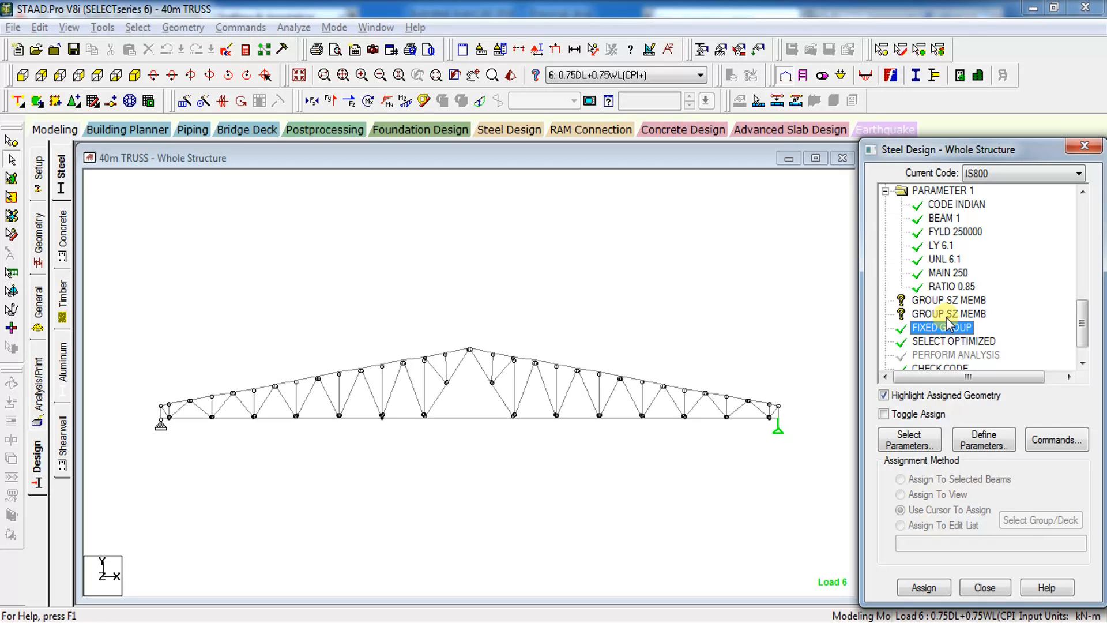
pyautogui.click(949, 314)
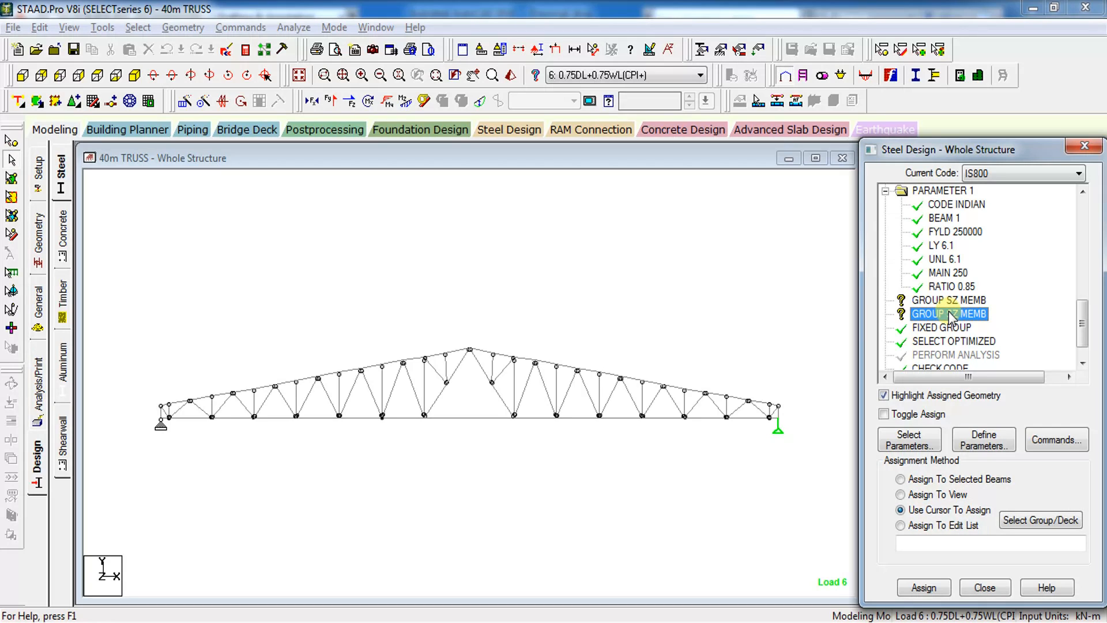
pyautogui.click(792, 411)
pyautogui.click(301, 437)
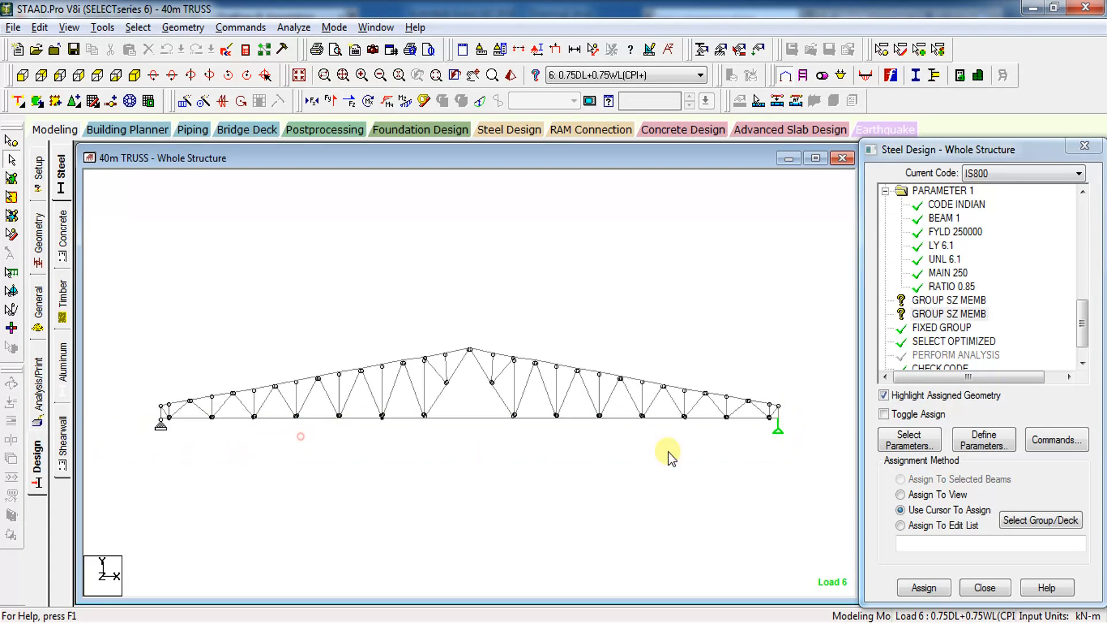
pyautogui.moveTo(810, 427); pyautogui.dragTo(144, 415)
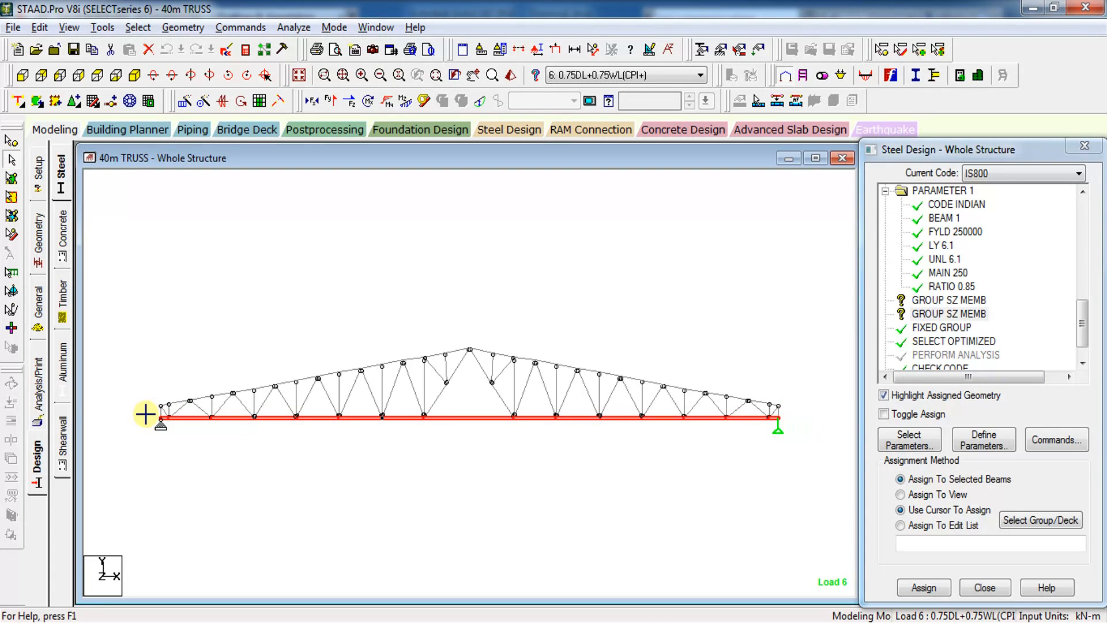
pyautogui.click(949, 314)
pyautogui.click(922, 586)
pyautogui.click(885, 420)
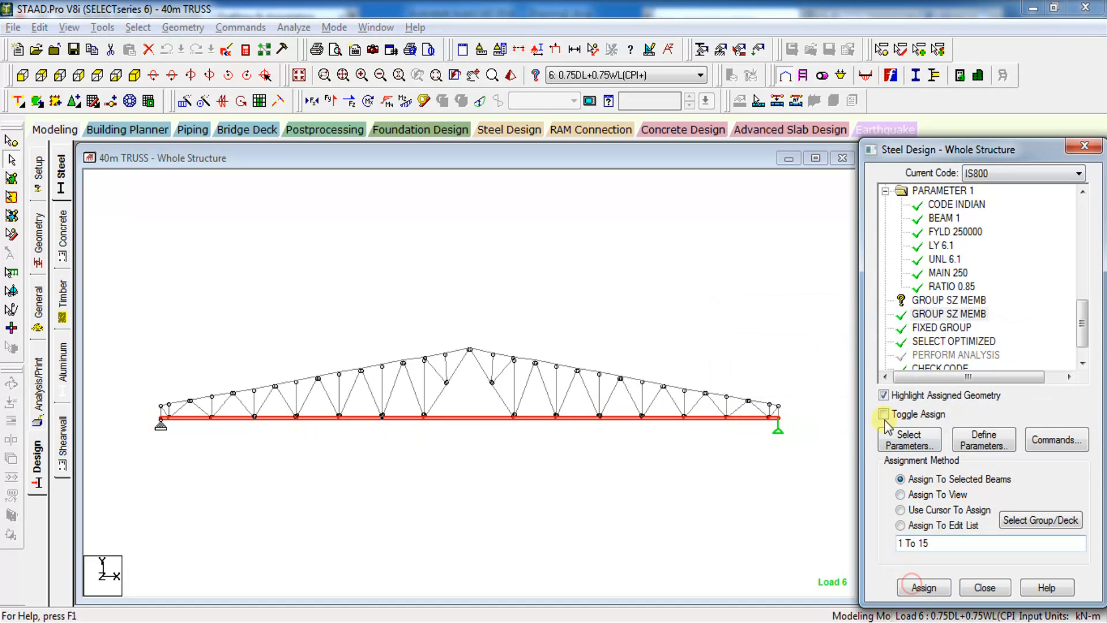
# - Assign the remaining unassigned GROUP SZ command to all top chord members on both slopes of the truss
pyautogui.click(950, 301)
pyautogui.click(819, 383)
pyautogui.scroll(2, 819, 382)
pyautogui.moveTo(810, 407); pyautogui.dragTo(723, 420, button='middle')
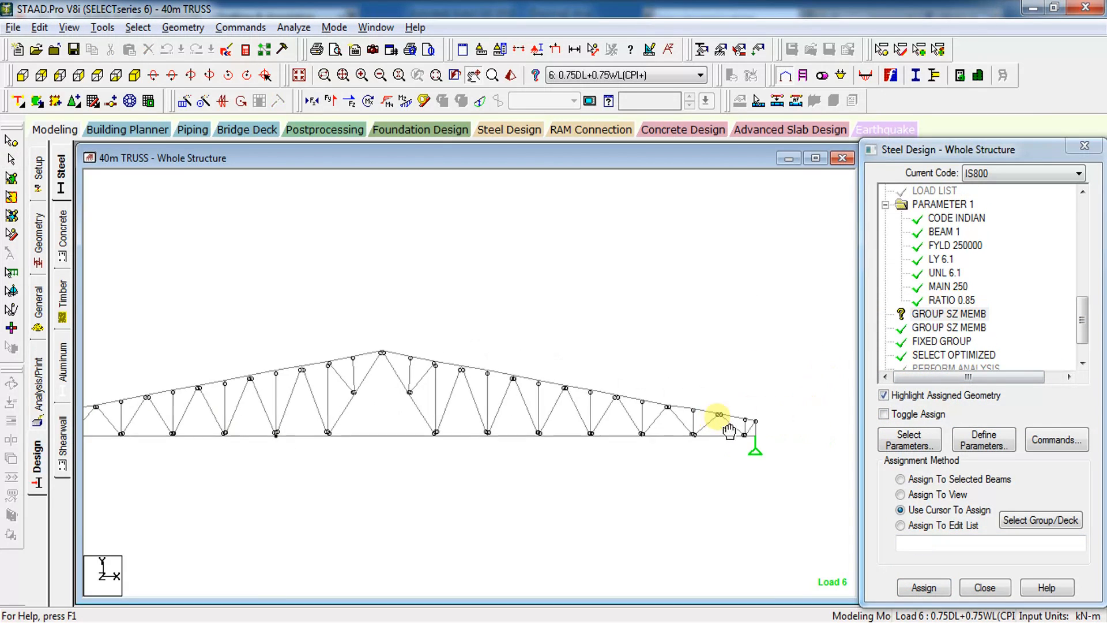
pyautogui.moveTo(777, 424); pyautogui.dragTo(707, 374)
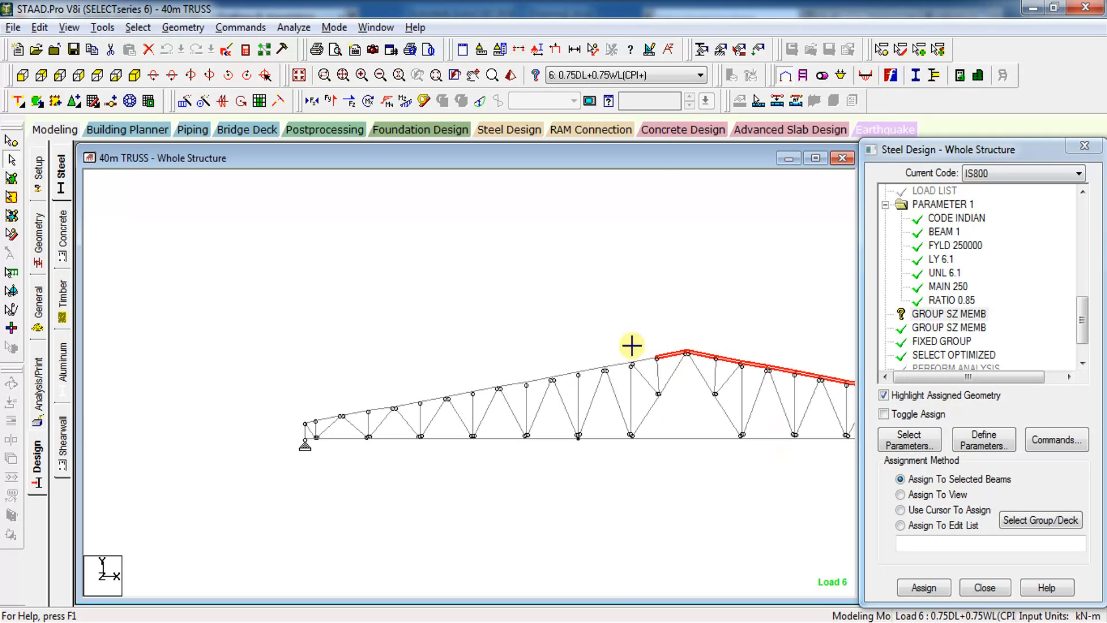
pyautogui.moveTo(632, 346); pyautogui.dragTo(520, 390)
pyautogui.keyDown('ctrl'); pyautogui.moveTo(542, 382); pyautogui.dragTo(293, 422); pyautogui.keyUp('ctrl')
pyautogui.click(920, 588)
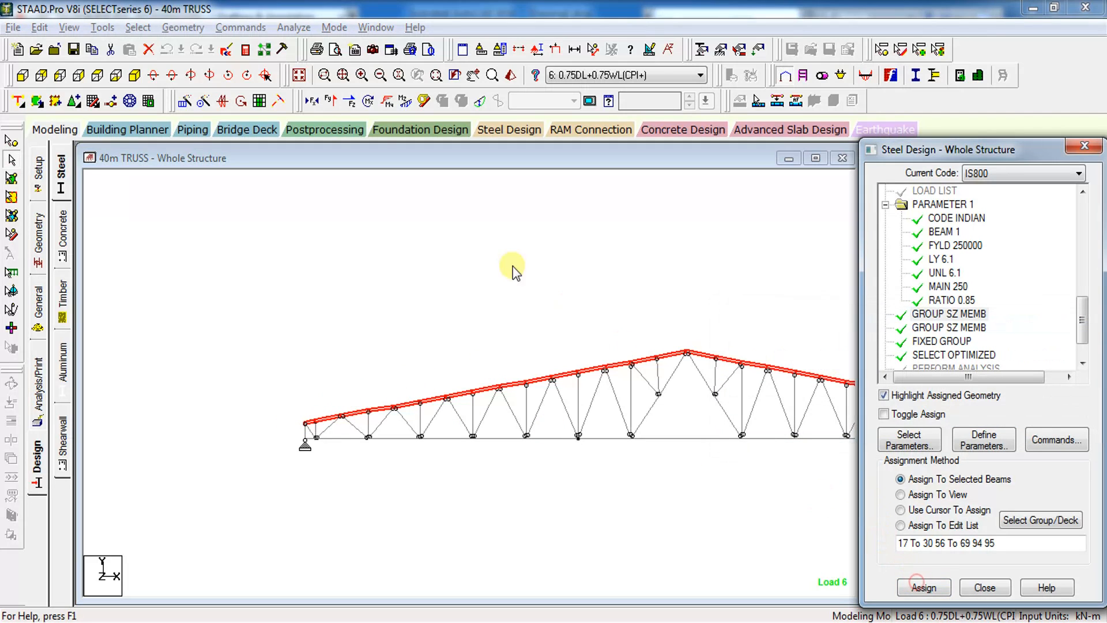
# - Save the model and, in its input command file, move the FIXED GROUP line to just above the two GROUP SZ lines
pyautogui.click(228, 51)
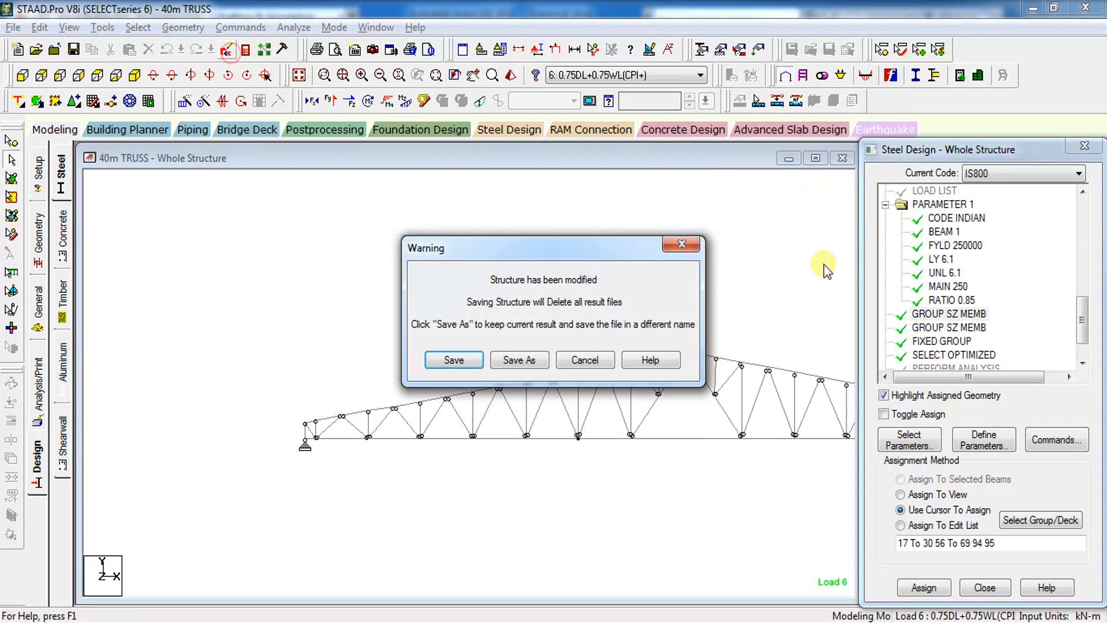
pyautogui.press('Return')
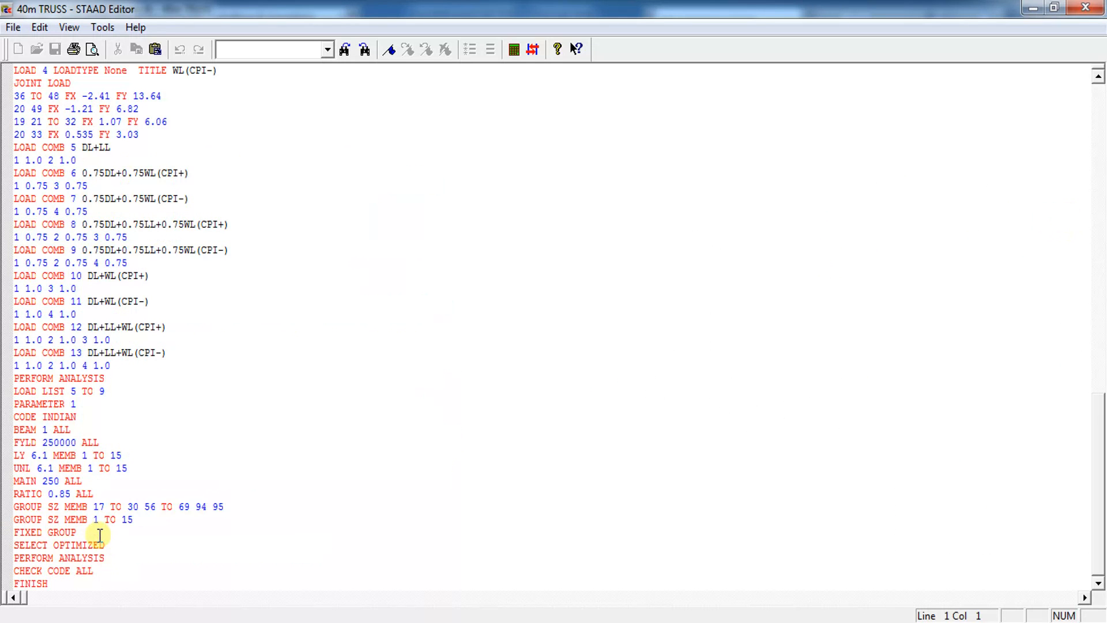
pyautogui.moveTo(77, 532); pyautogui.dragTo(14, 532)
pyautogui.hotkey('ctrl', 'c')
pyautogui.press('Delete')
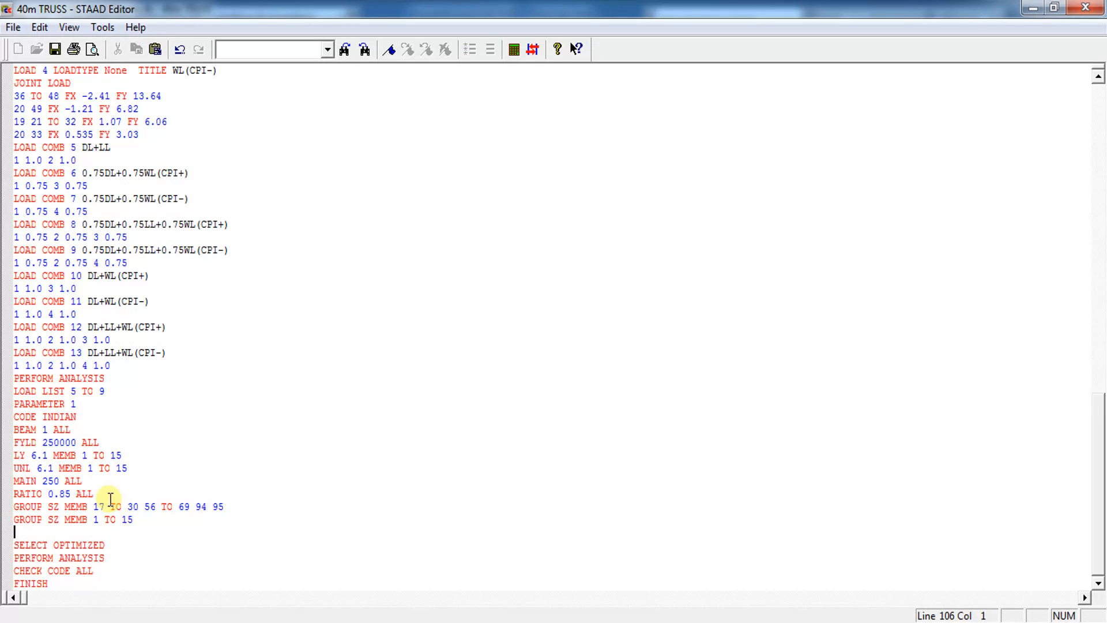
pyautogui.press('Return')
pyautogui.hotkey('ctrl', 'v')
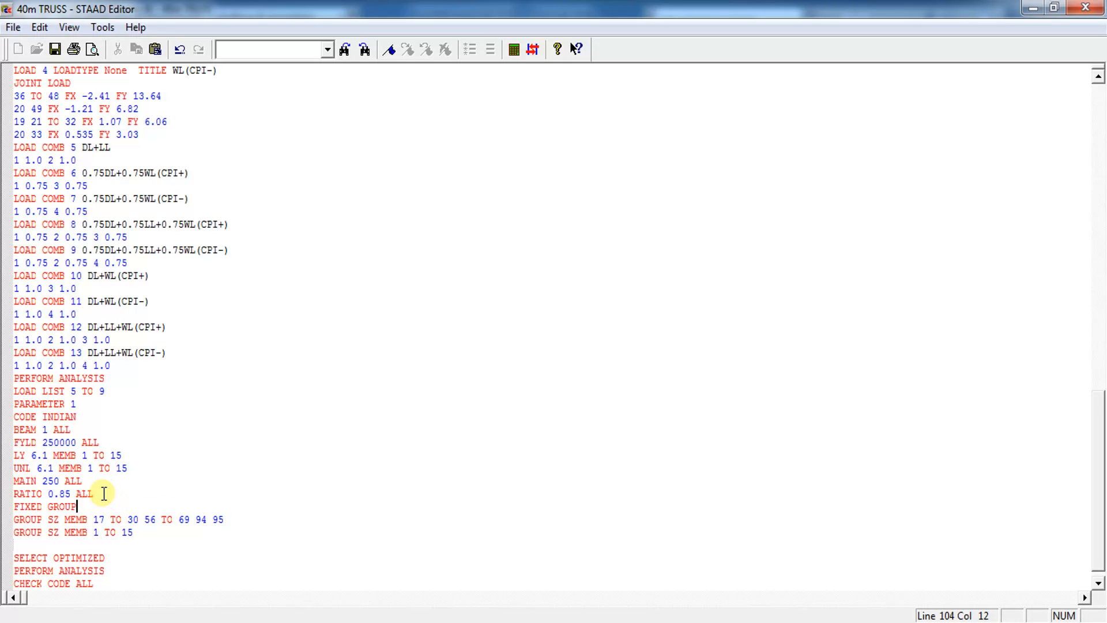
pyautogui.press('Down')
pyautogui.press('Down')
pyautogui.press('Down')
pyautogui.press('Delete')
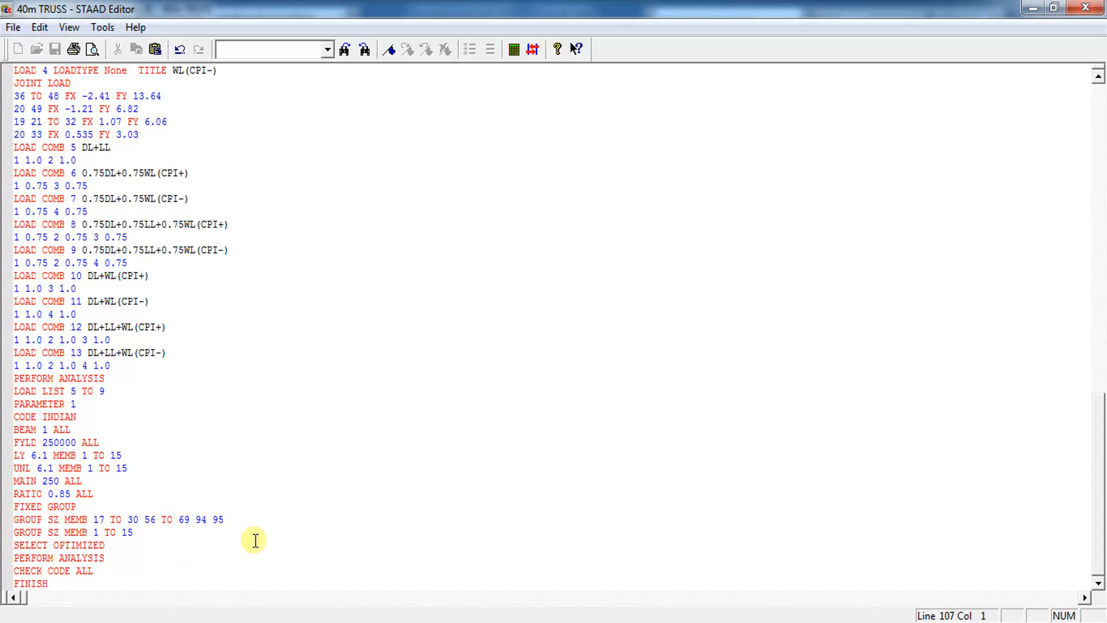
pyautogui.click(1087, 7)
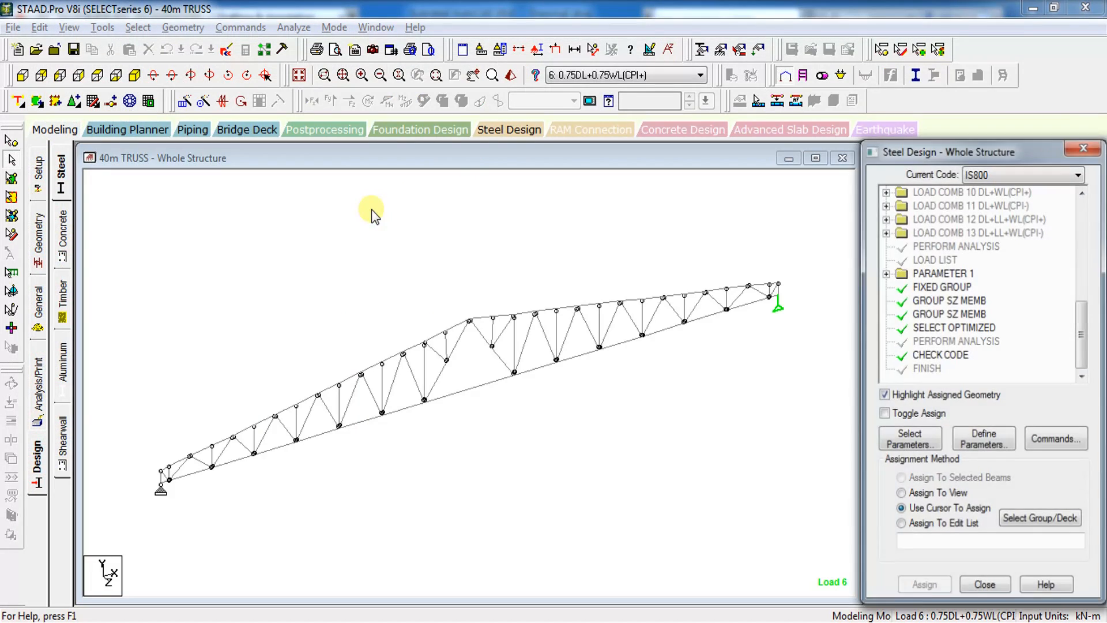
# - Run the analysis and go to post-processing mode with all load cases selected for the results
pyautogui.click(297, 50)
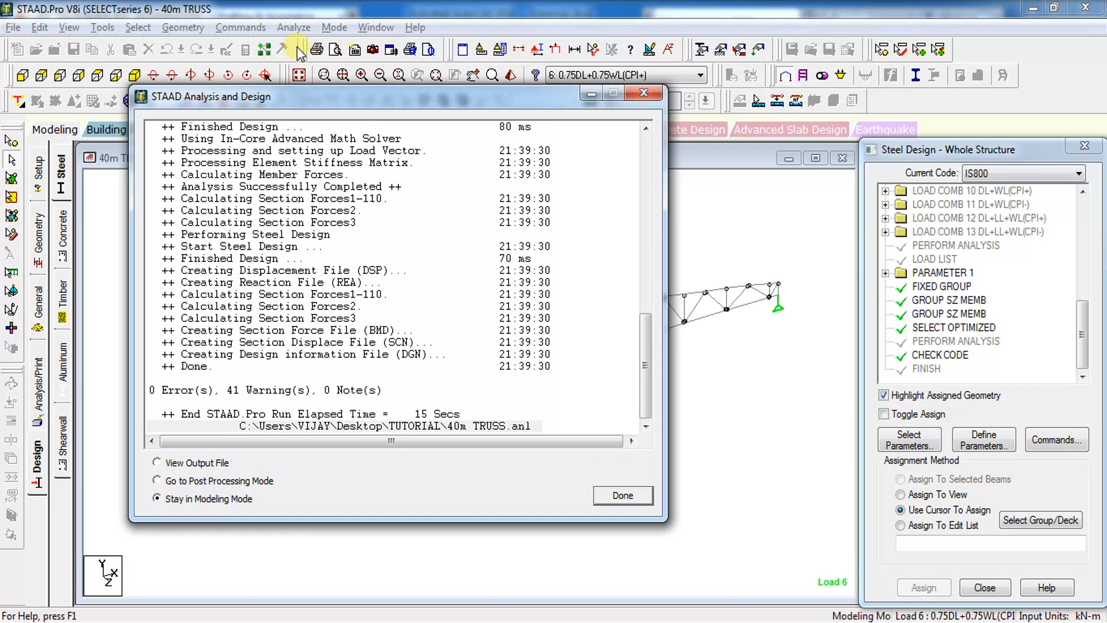
pyautogui.click(156, 481)
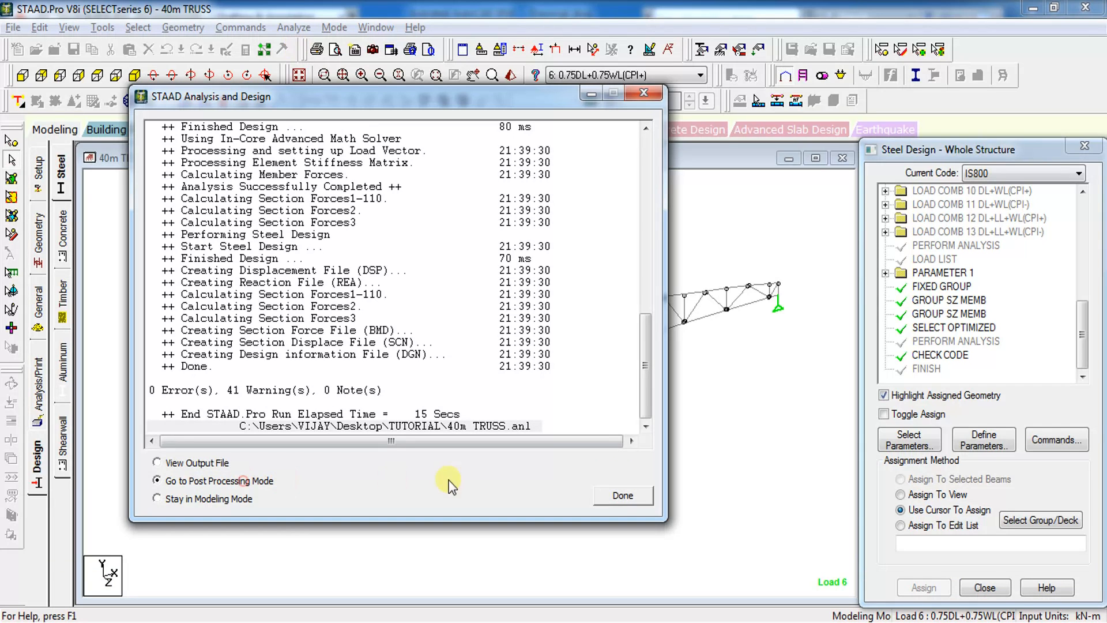
pyautogui.click(618, 494)
pyautogui.click(579, 451)
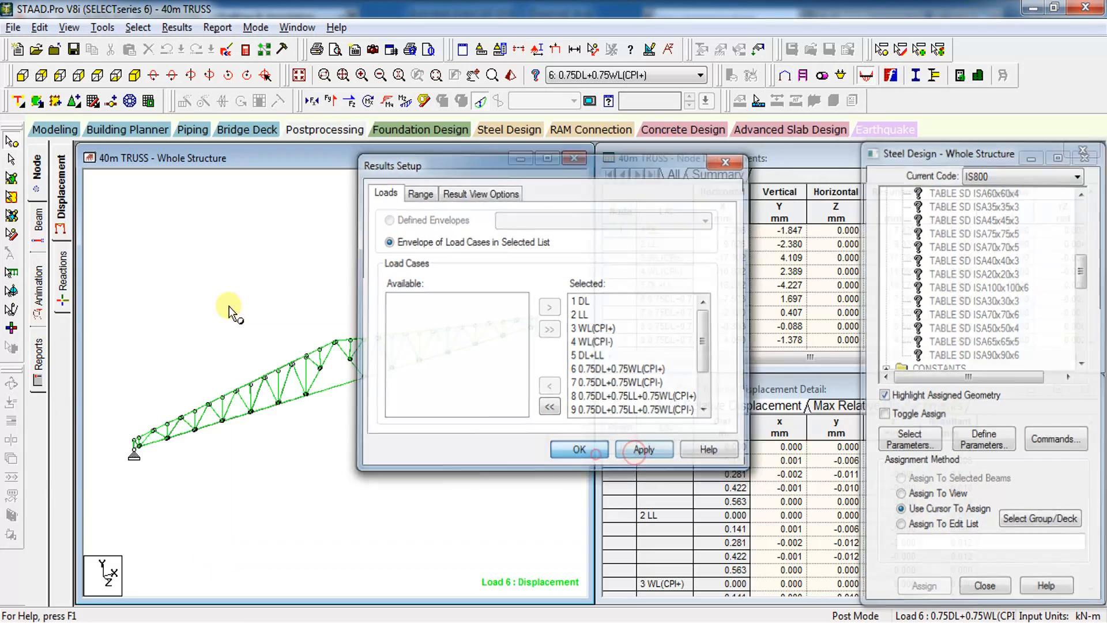
# - Display the beam unity check ratios in a maximized front view of the truss
pyautogui.click(37, 222)
pyautogui.click(62, 314)
pyautogui.click(188, 292)
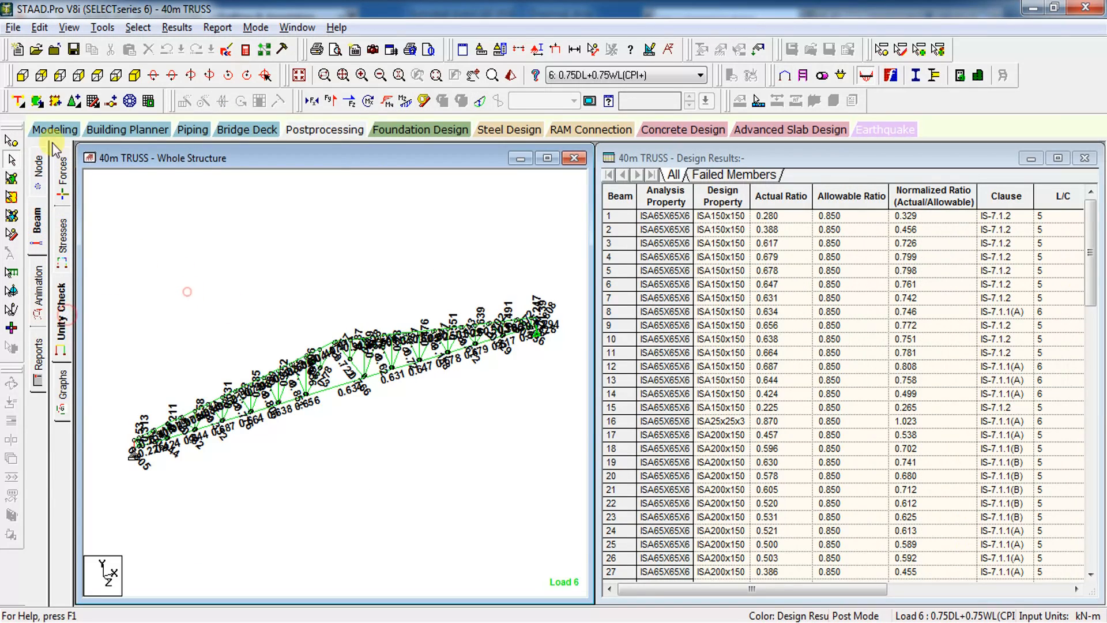
pyautogui.click(23, 76)
pyautogui.click(244, 265)
pyautogui.click(547, 157)
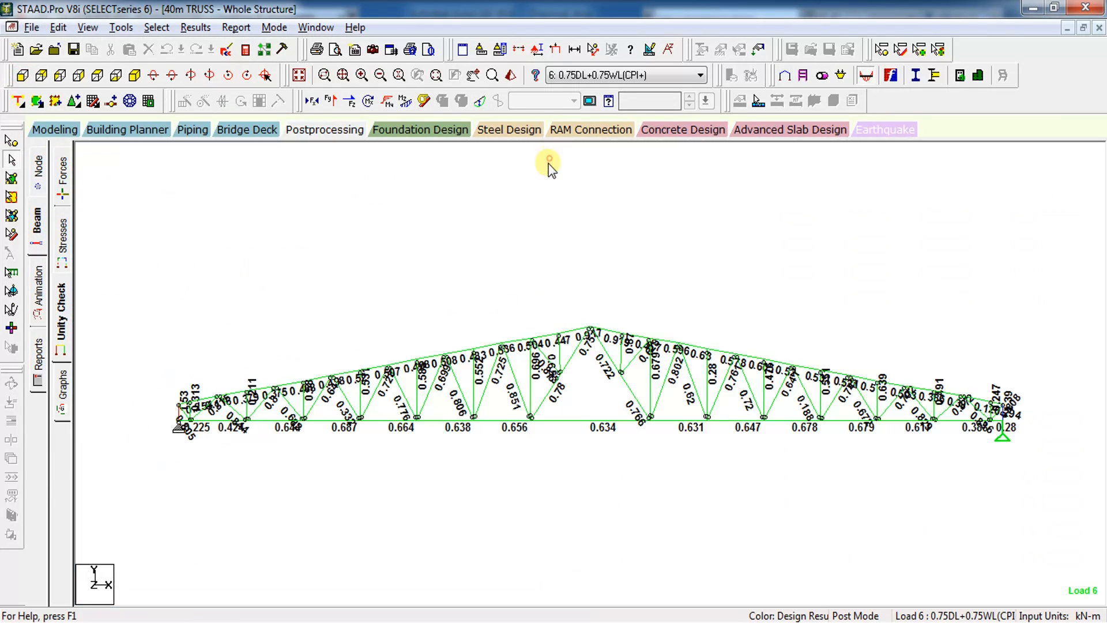
# - Check the optimized section and steel design results of the central bottom chord beam
pyautogui.scroll(5, 482, 297)
pyautogui.scroll(3, 517, 340)
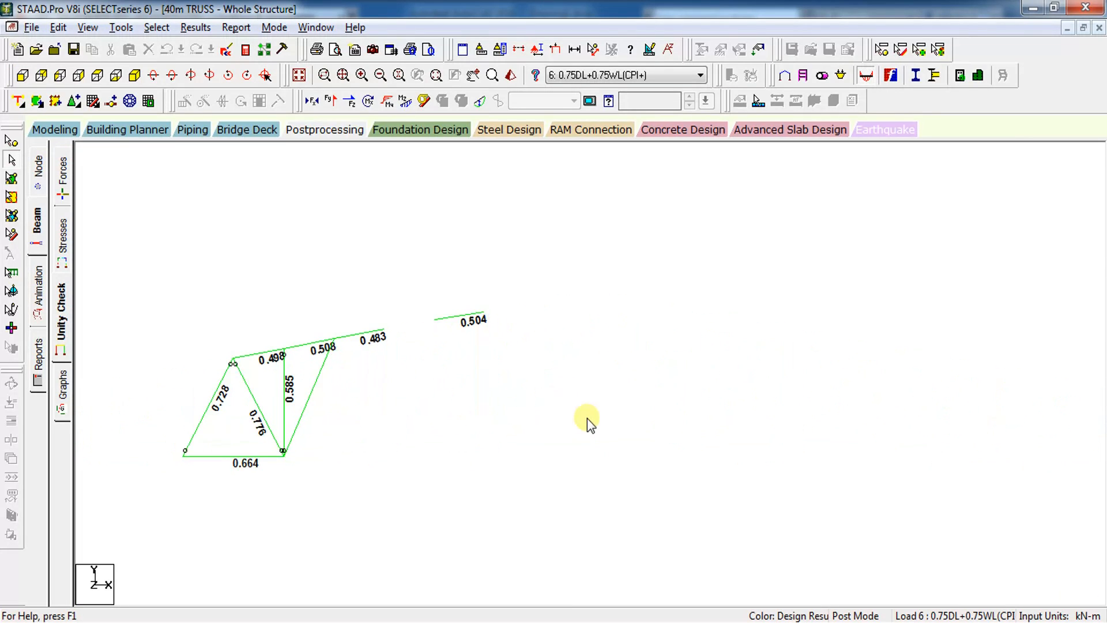
pyautogui.moveTo(533, 485); pyautogui.dragTo(641, 489, button='middle')
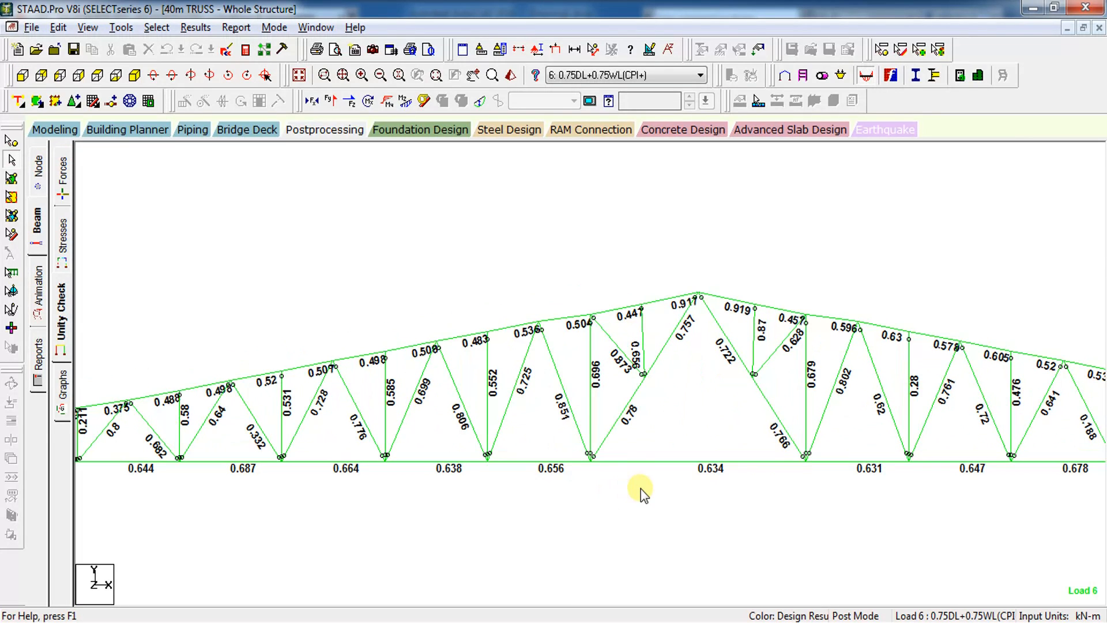
pyautogui.doubleClick(662, 461)
pyautogui.click(710, 146)
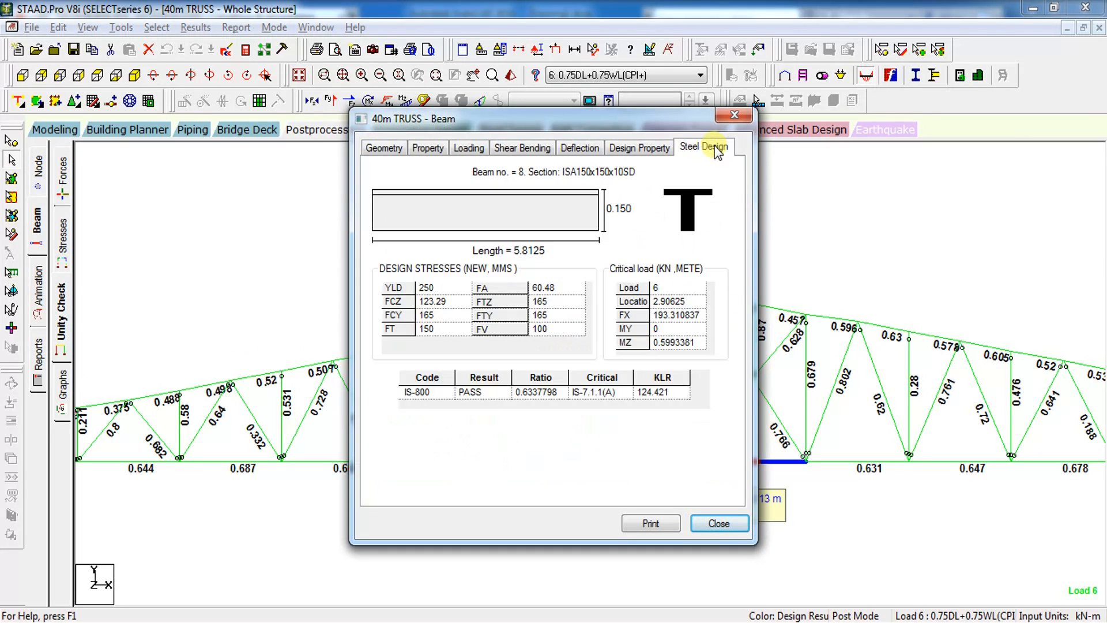
# - Check the optimized section and steel design results of beam 12 in the left half of the bottom chord
pyautogui.click(695, 528)
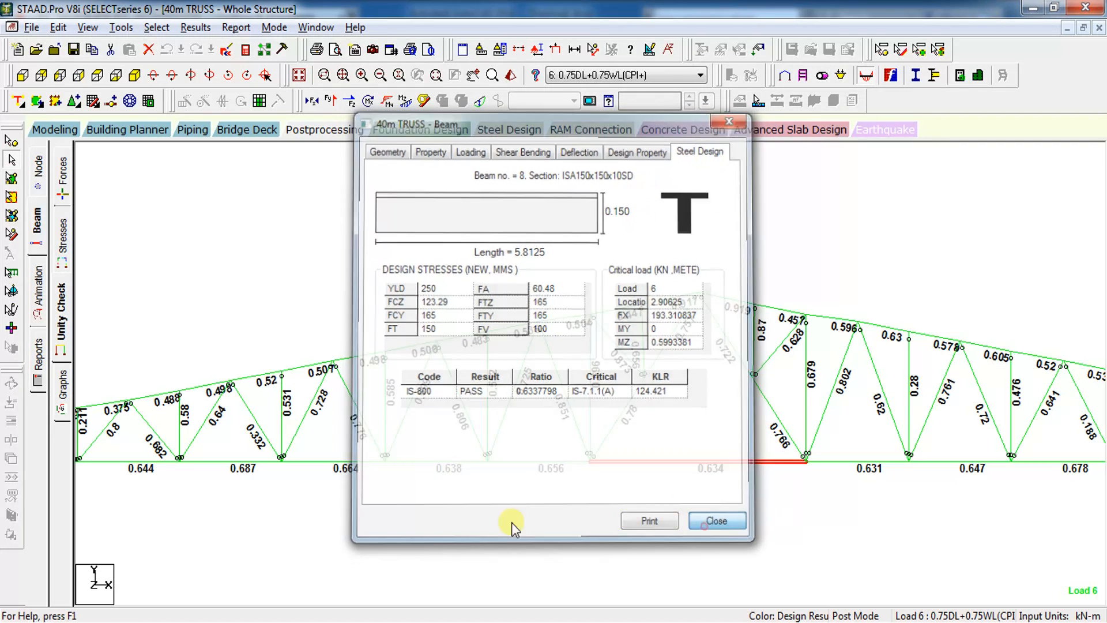
pyautogui.doubleClick(429, 449)
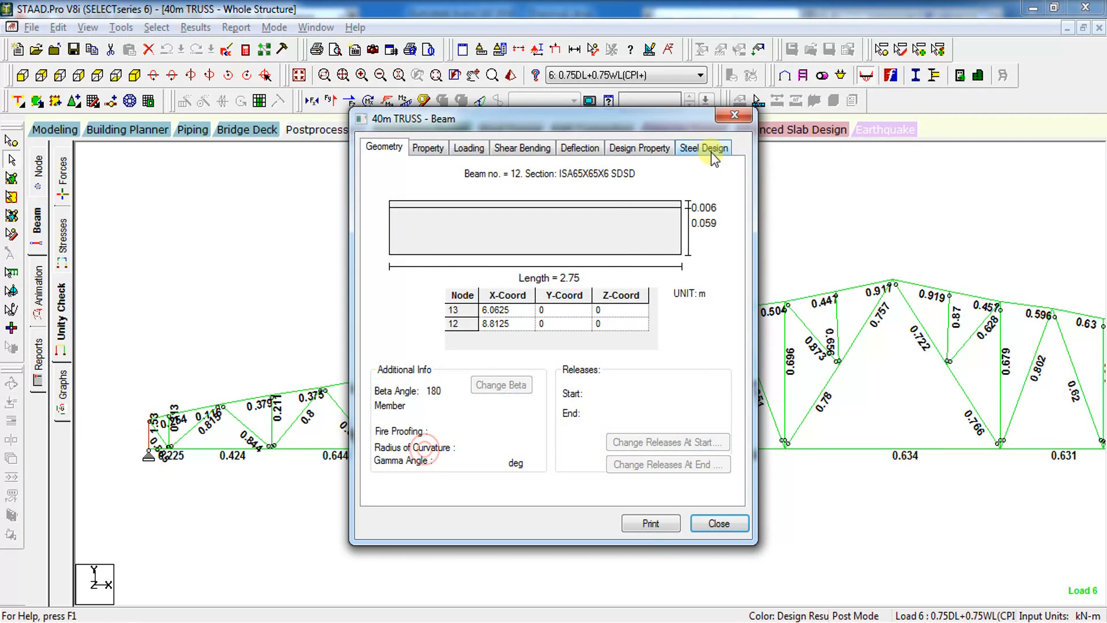
pyautogui.click(708, 148)
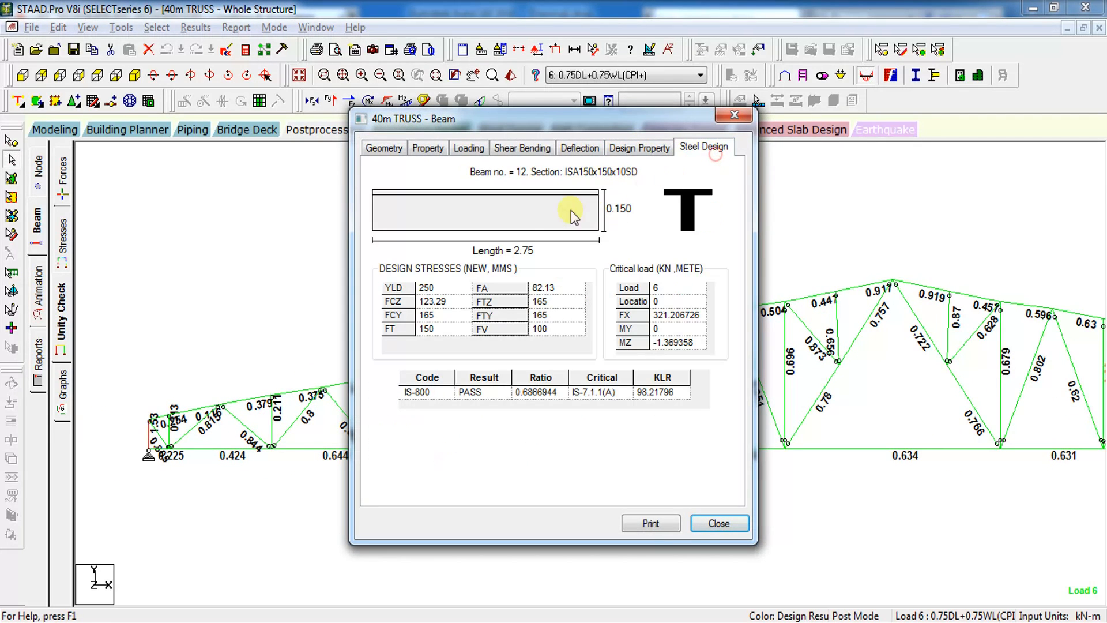
pyautogui.click(721, 522)
pyautogui.click(282, 275)
pyautogui.scroll(-2, 282, 334)
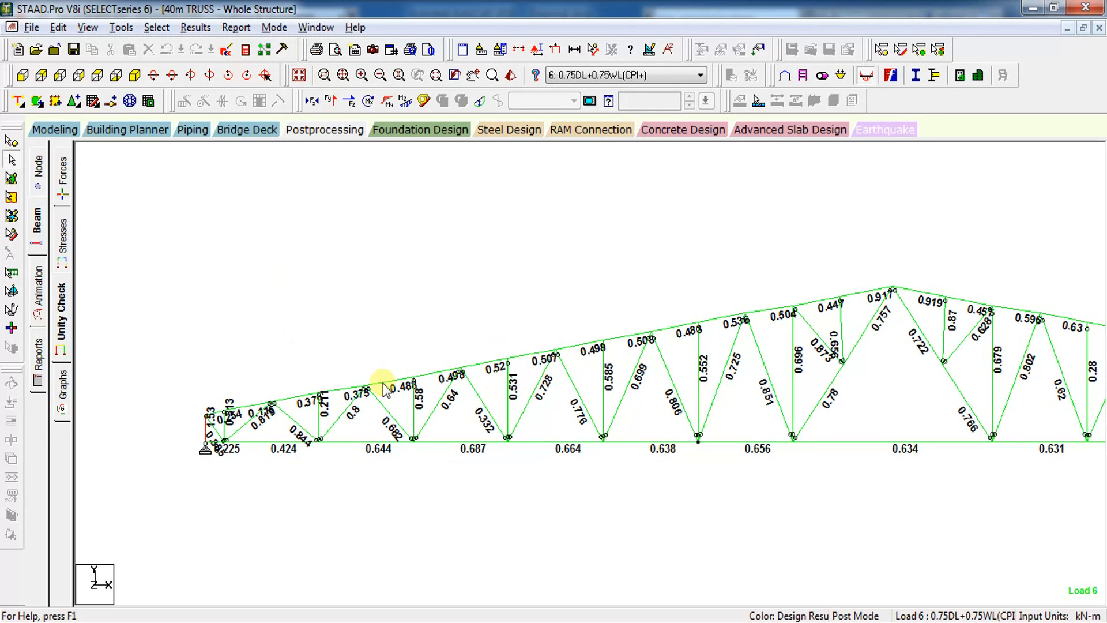
# - Check the steel design results of two top chord beams, one near the left support and one near the ridge
pyautogui.click(436, 294)
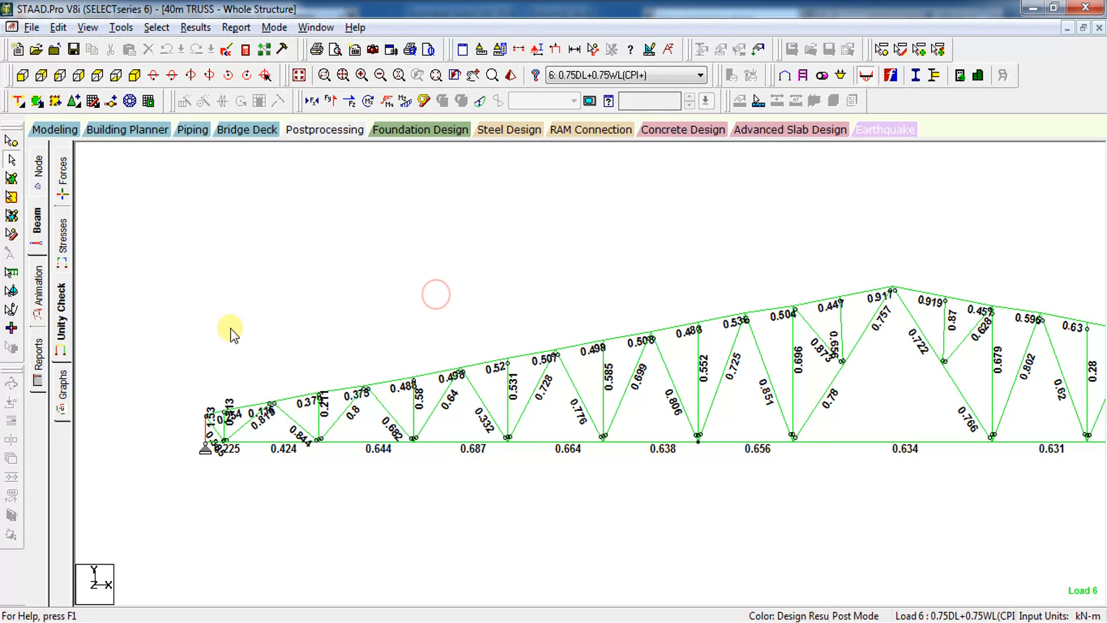
pyautogui.click(294, 401)
pyautogui.doubleClick(294, 402)
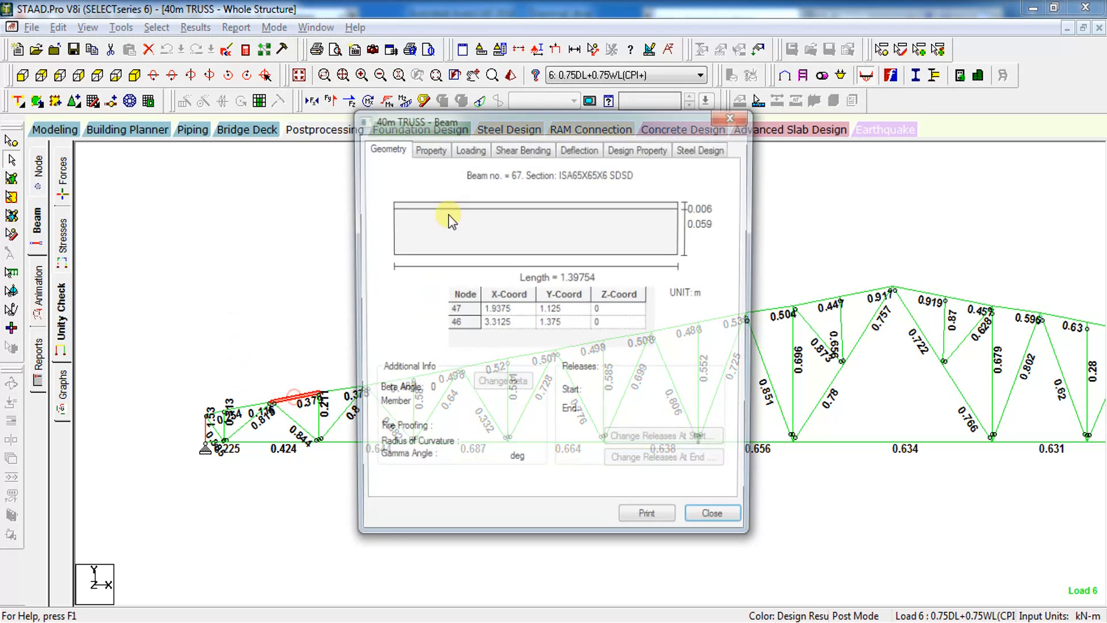
pyautogui.click(697, 148)
pyautogui.click(706, 522)
pyautogui.doubleClick(780, 317)
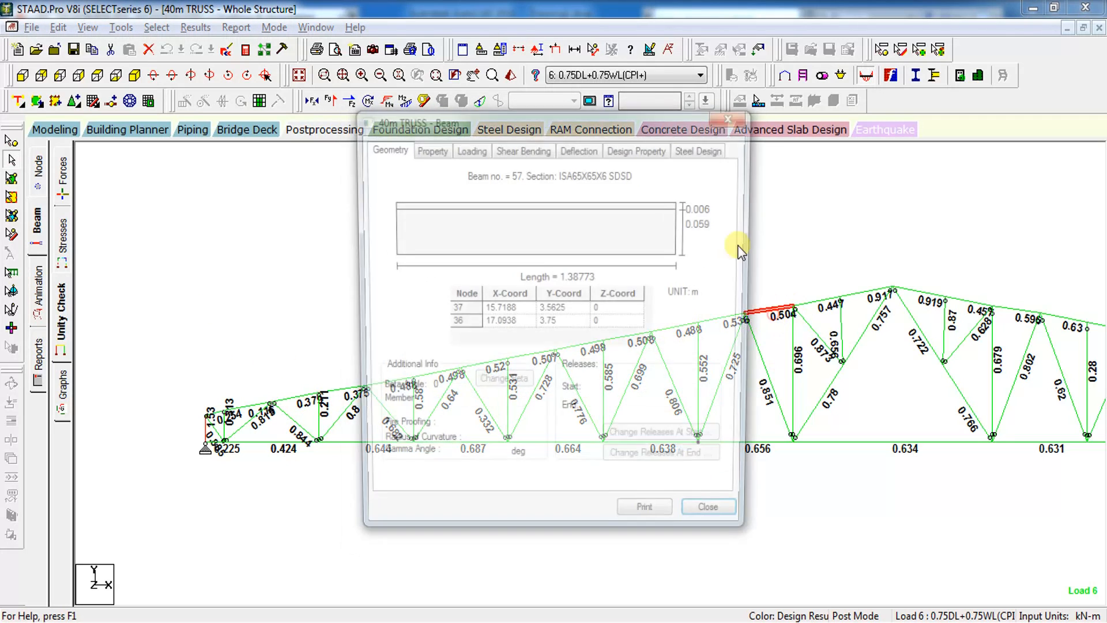
pyautogui.click(704, 147)
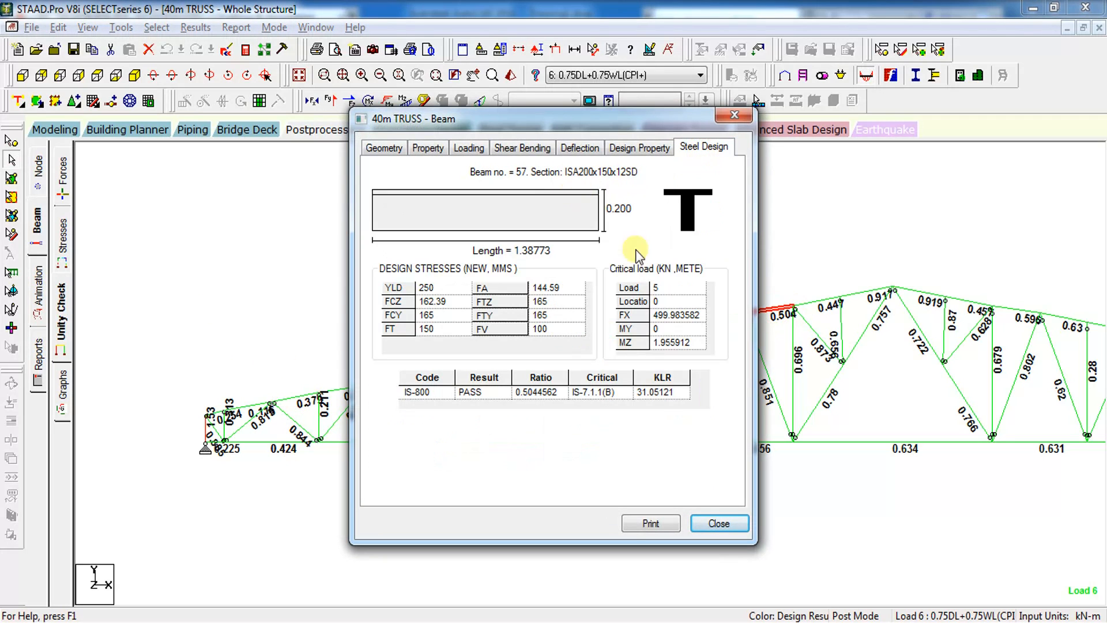
pyautogui.click(715, 522)
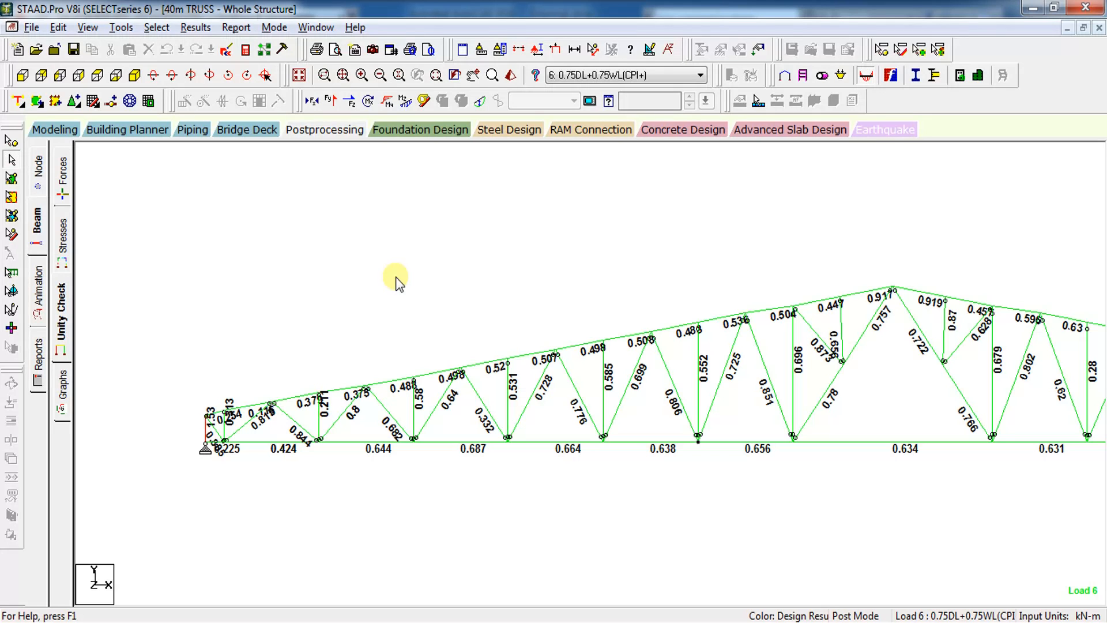
# - Return to modeling mode and examine the section property list and the property reference of a top chord beam near the ridge
pyautogui.click(55, 129)
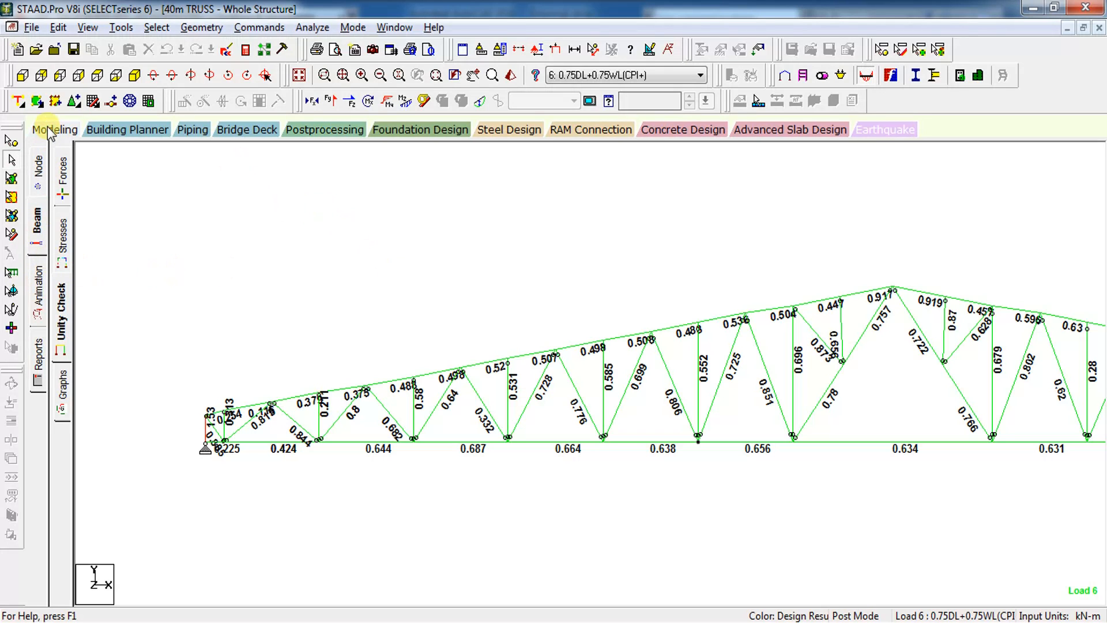
pyautogui.scroll(-1, 921, 368)
pyautogui.scroll(-3, 921, 369)
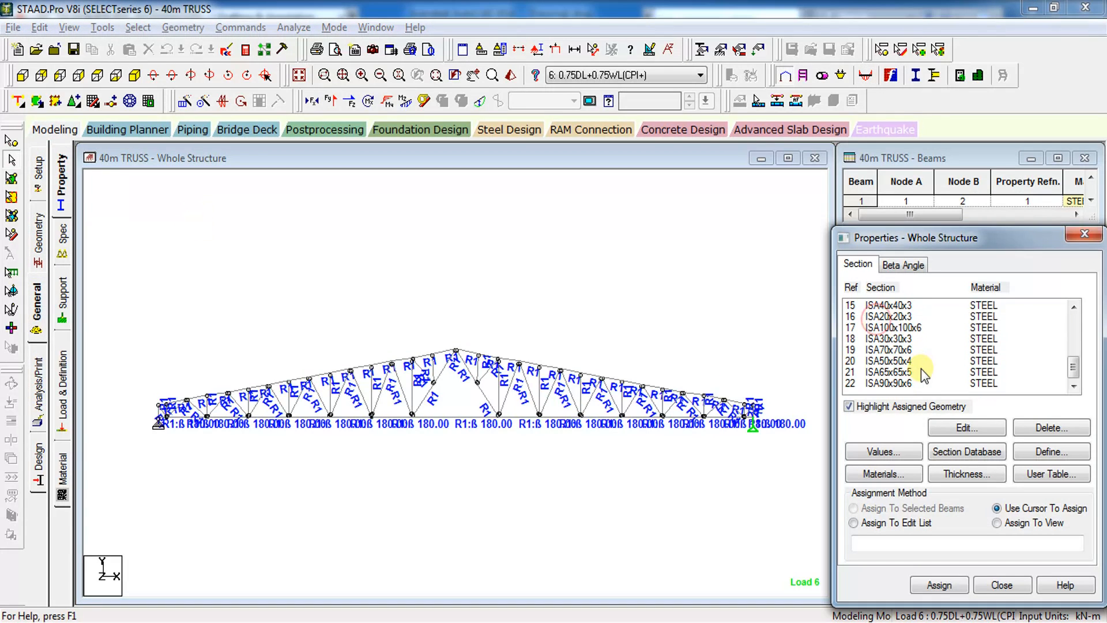
pyautogui.scroll(5, 922, 368)
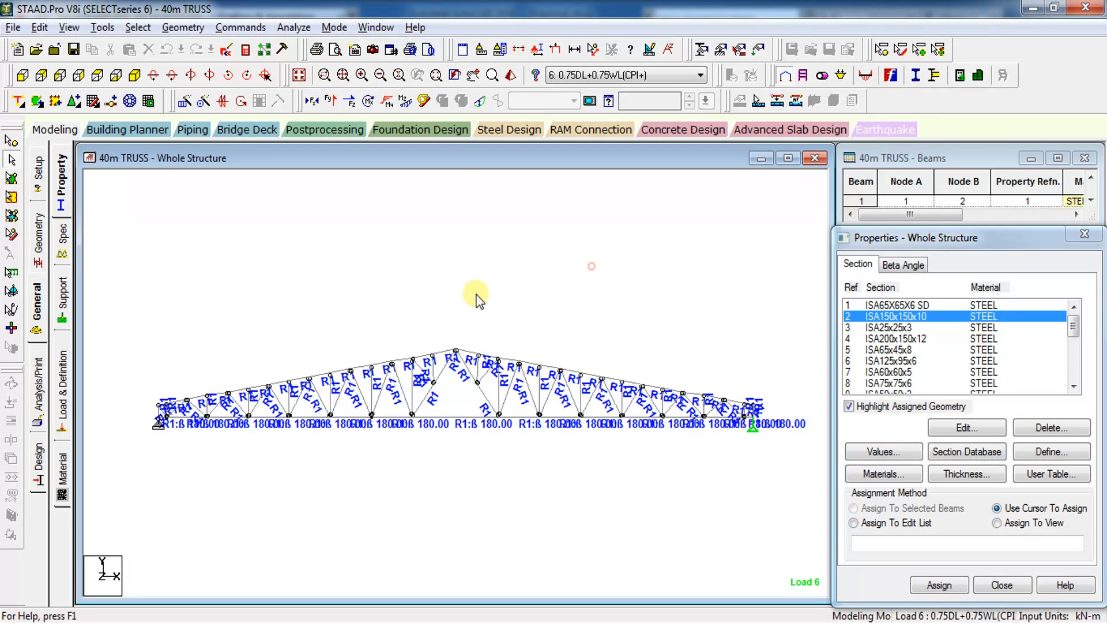
pyautogui.click(424, 353)
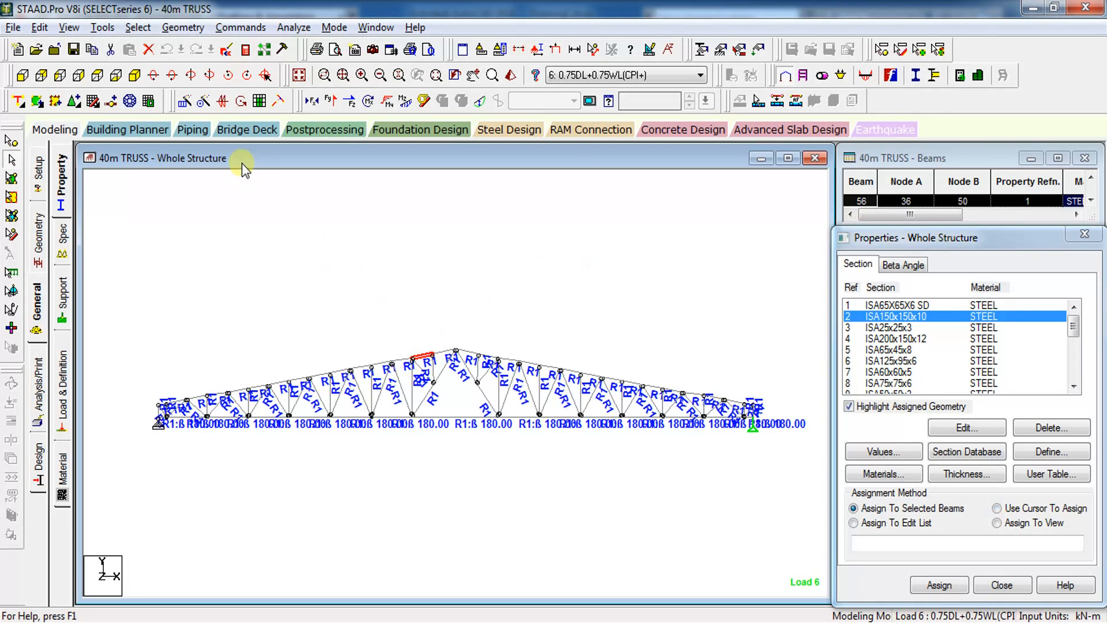
pyautogui.click(277, 240)
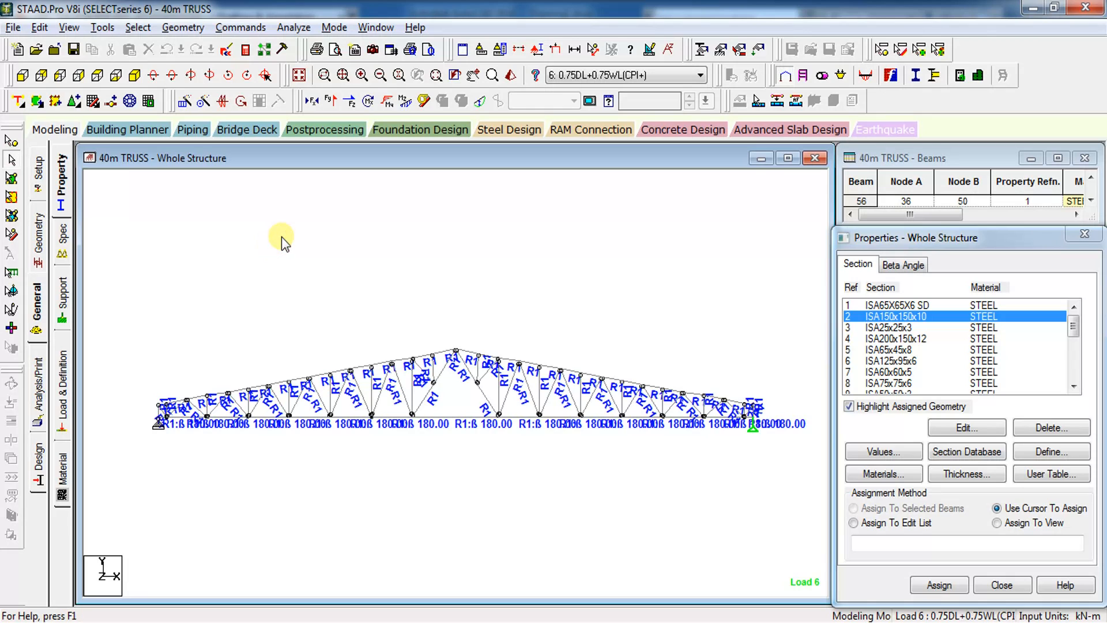
# - In post-processing mode, update the member properties with the optimized sections, accepting the modification of the input file
pyautogui.click(323, 131)
pyautogui.click(176, 27)
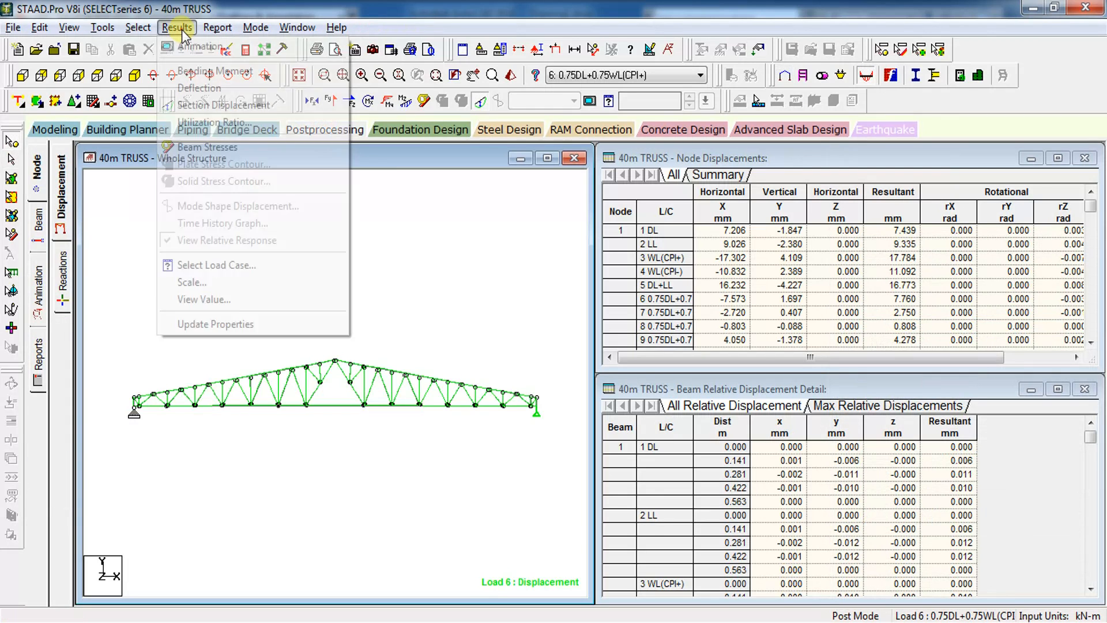
pyautogui.click(234, 324)
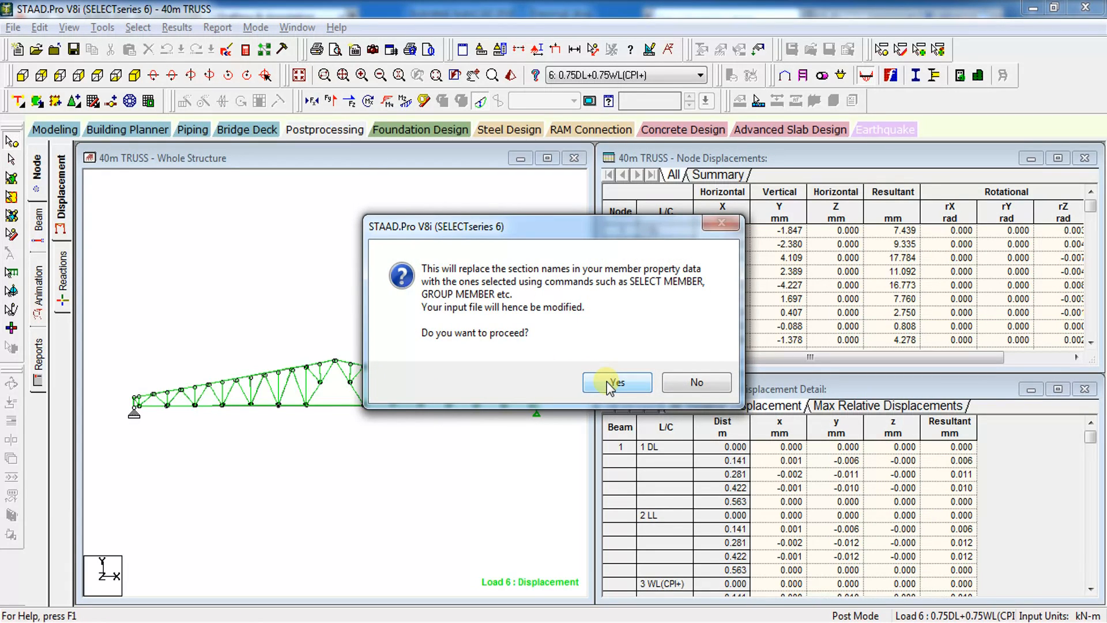
pyautogui.click(608, 384)
pyautogui.click(621, 353)
pyautogui.click(353, 293)
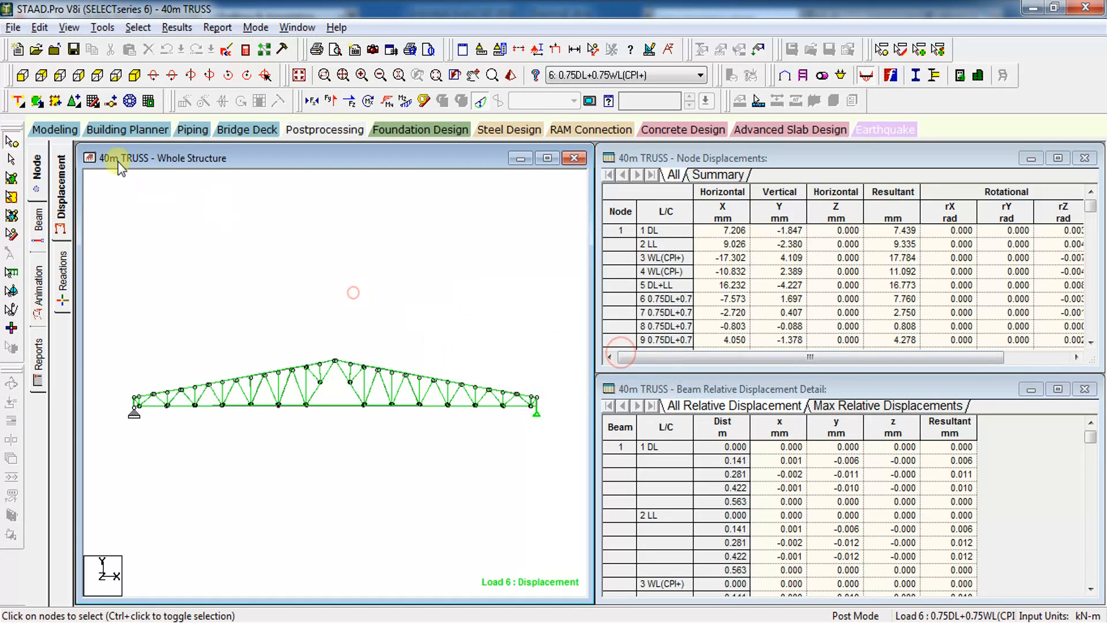
# - Back in the modeling properties, highlight the members assigned to ISA65X65X6 SD, ISA150x150x10 and ISA200x150x12 in turn
pyautogui.click(55, 129)
pyautogui.click(37, 297)
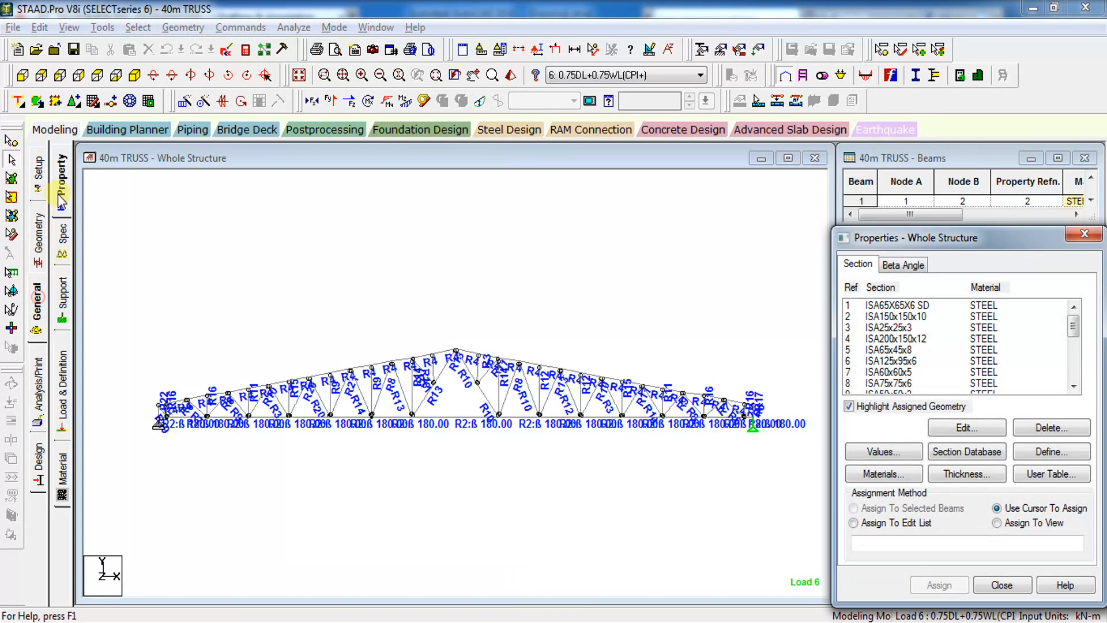
pyautogui.click(893, 305)
pyautogui.click(897, 316)
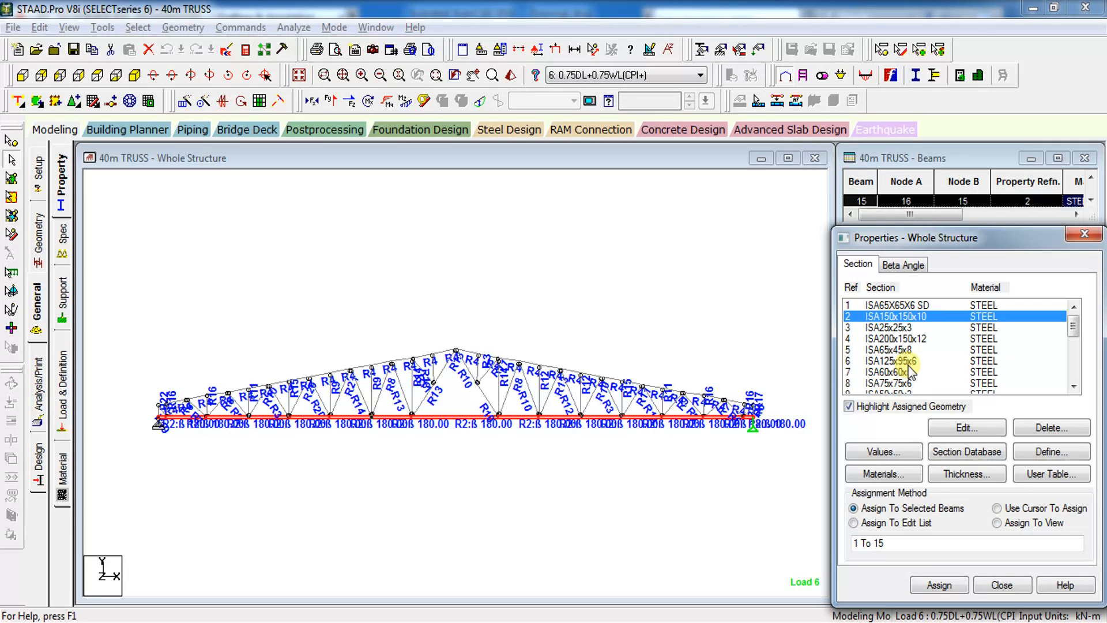
pyautogui.click(908, 338)
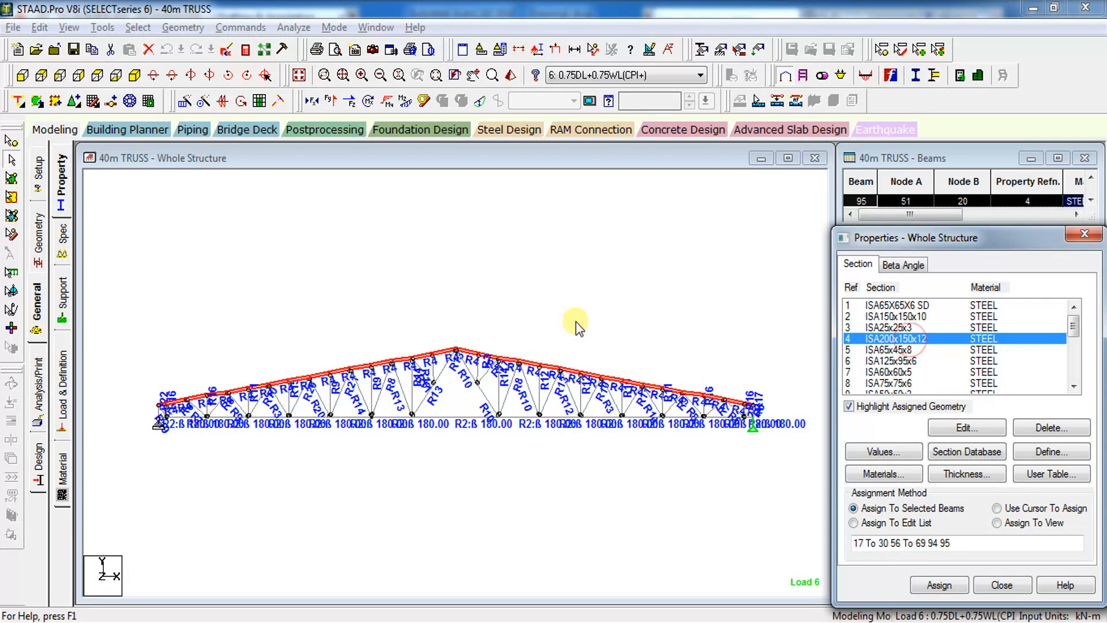